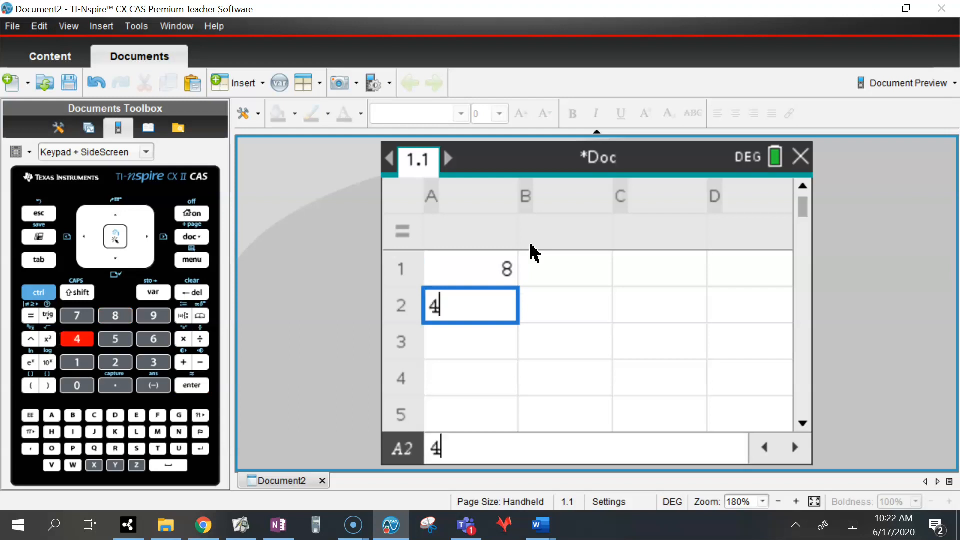
- Enter 3 in cell A3 and 8 in cell A4
type("3")
key("Return")
type("8")
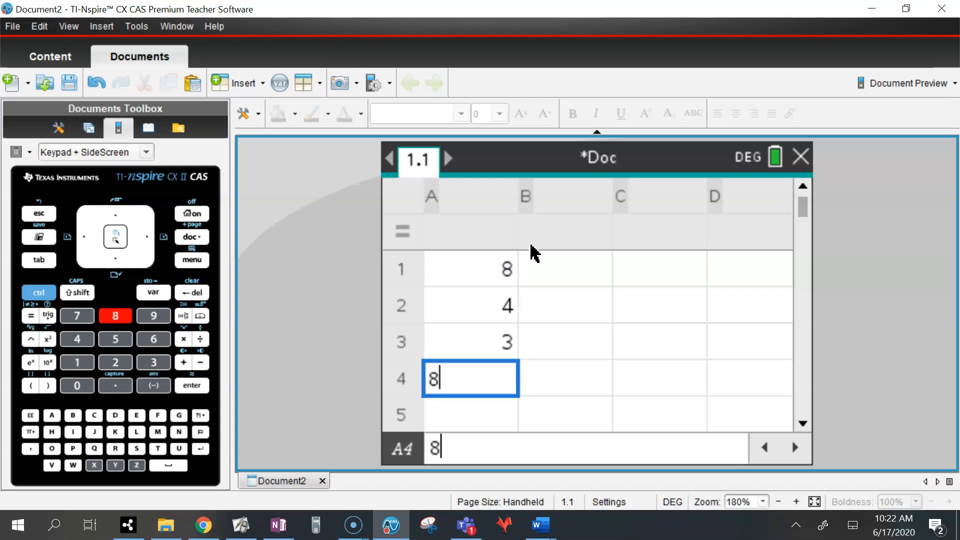
key("Return")
- Enter the formula =8+4+3+8 in cell A5 and select that cell to check it
left_click(492, 420)
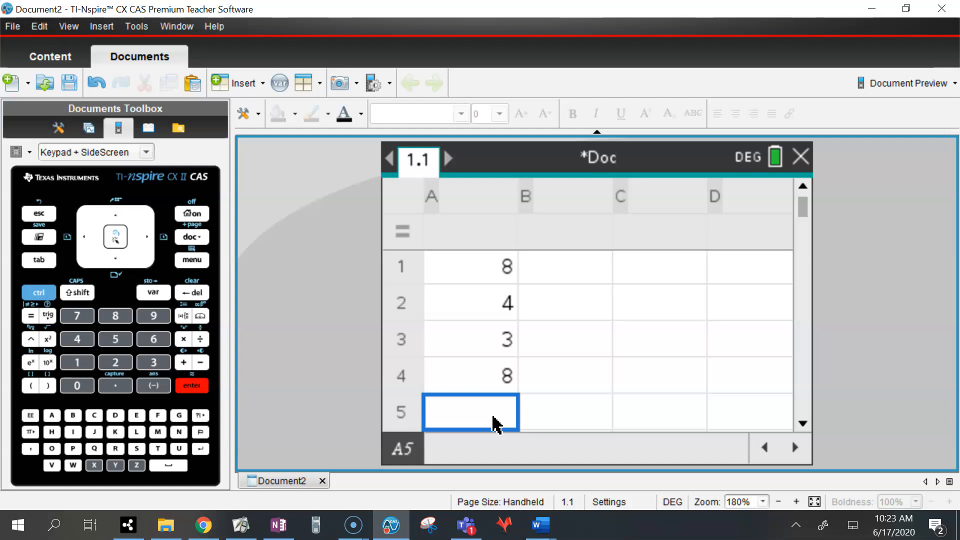
type("=")
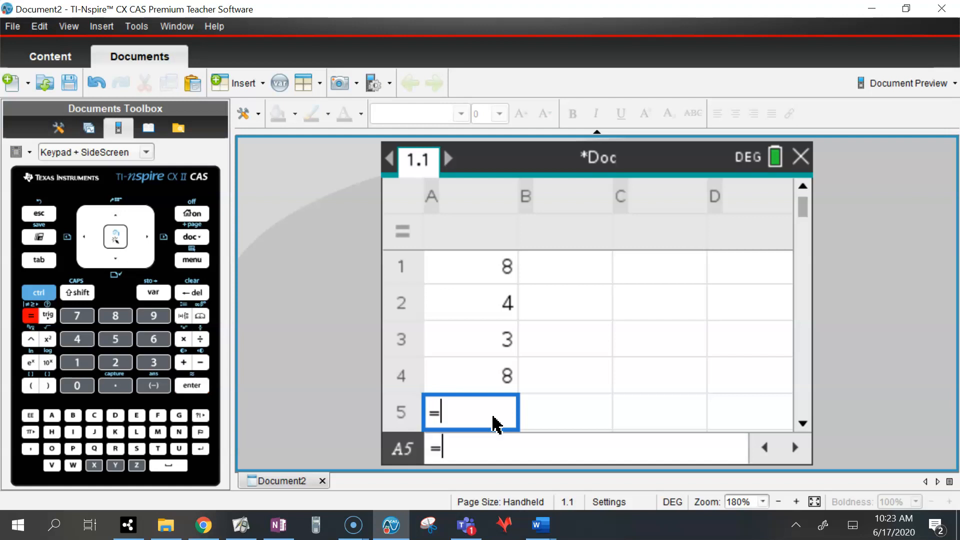
type("8")
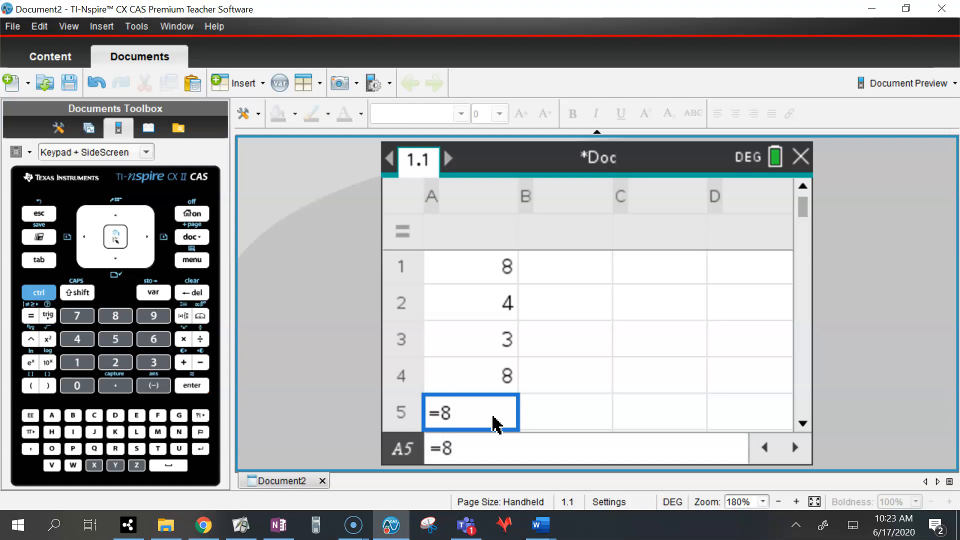
type("+4")
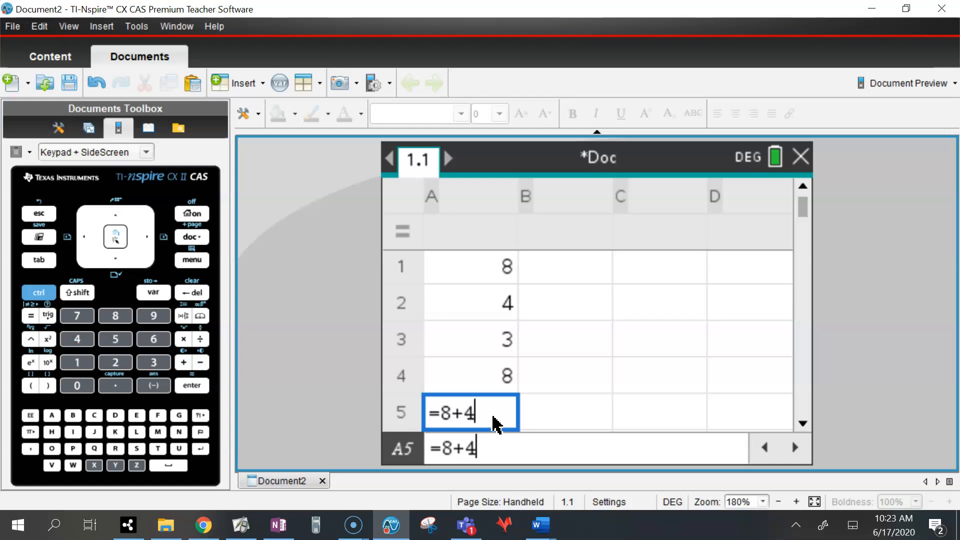
type("+3+8")
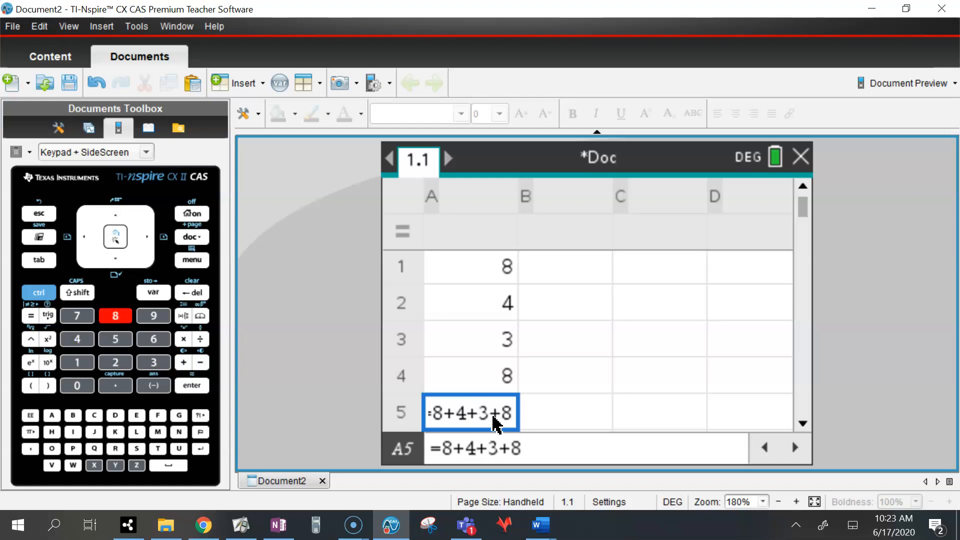
key("Return")
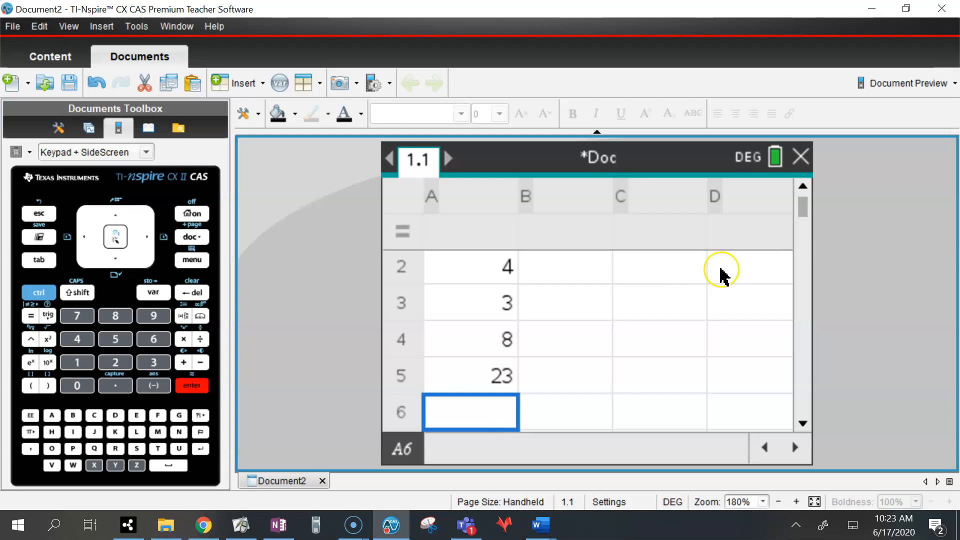
left_click(802, 188)
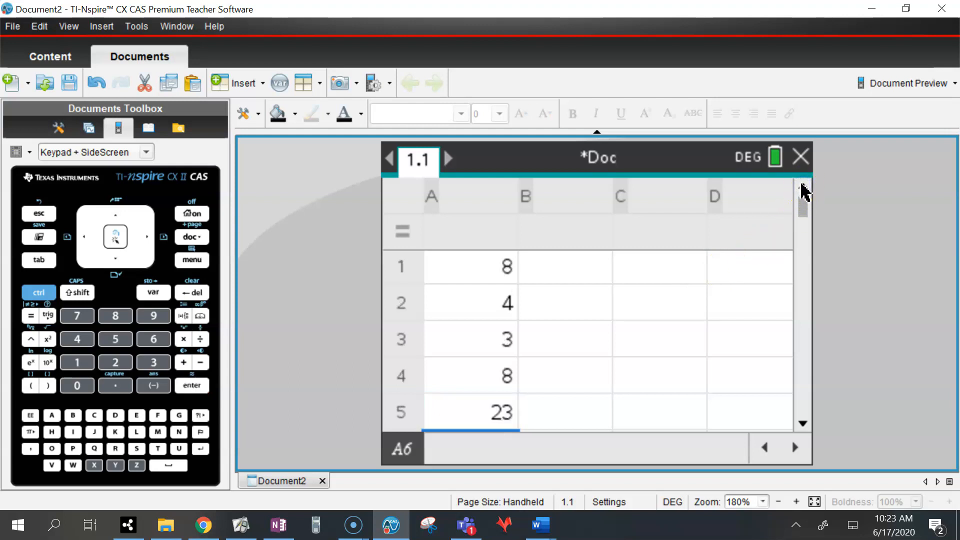
left_click(462, 422)
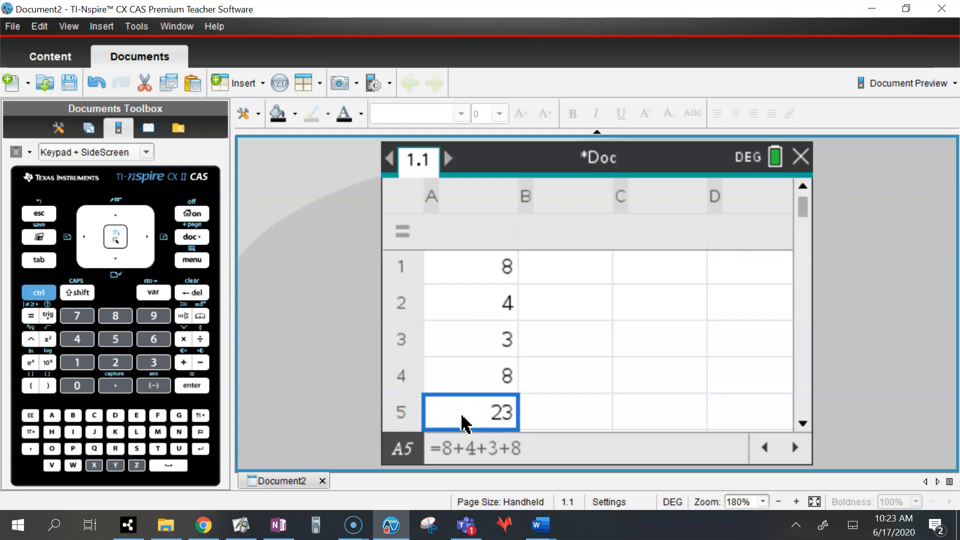
- Change the value in cell A3 to 33
left_click(476, 351)
type("33")
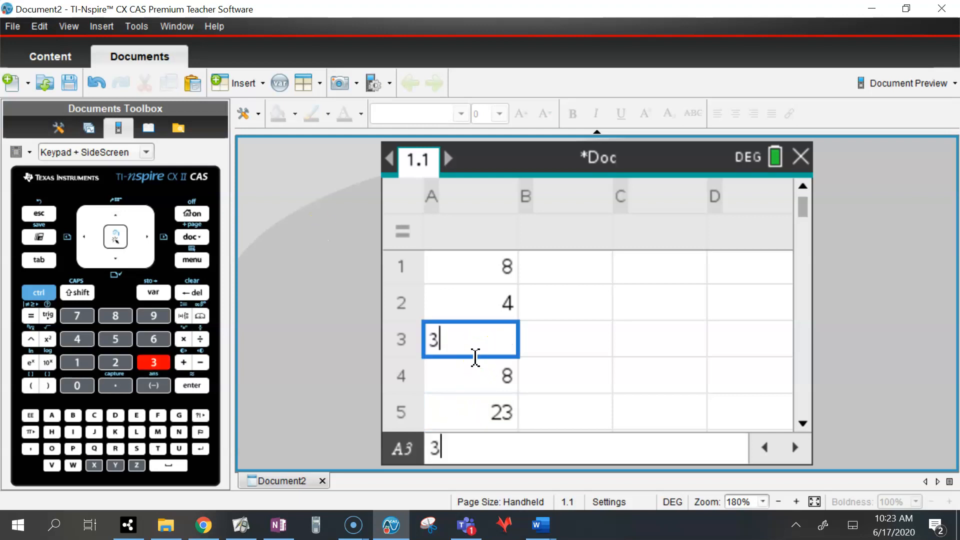
key("Return")
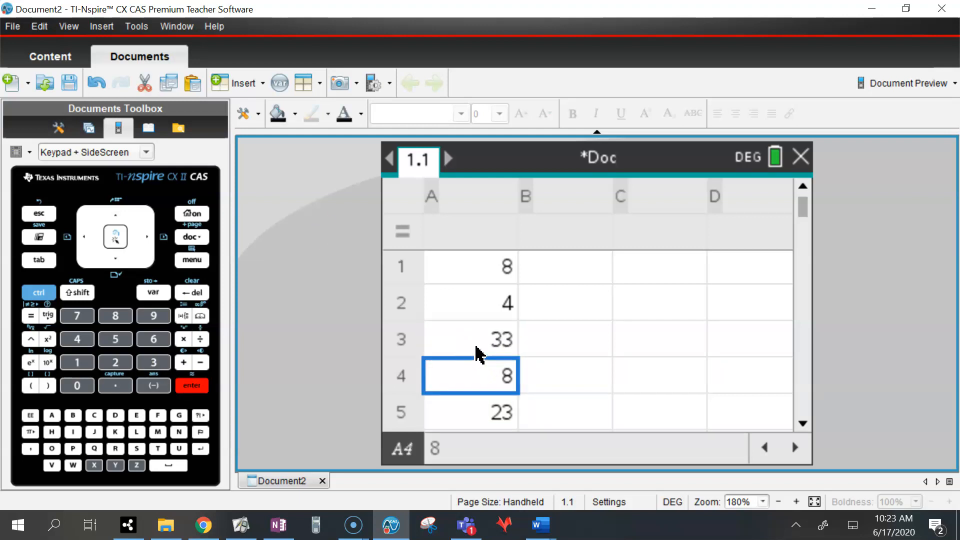
- Edit the formula in cell A5 to =8+4+33+8 so it matches the new value in A3
left_click(495, 416)
double_click(495, 416)
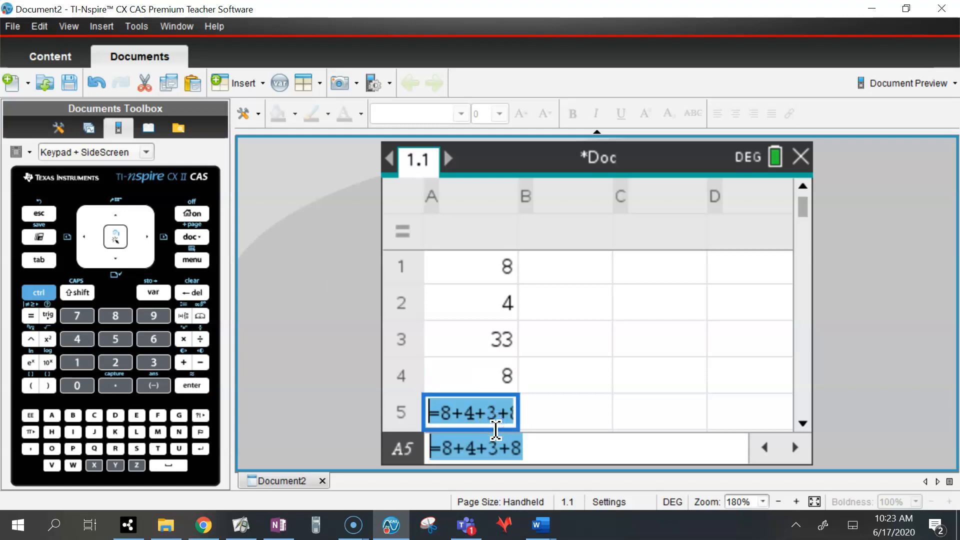
left_click(495, 414)
type("3")
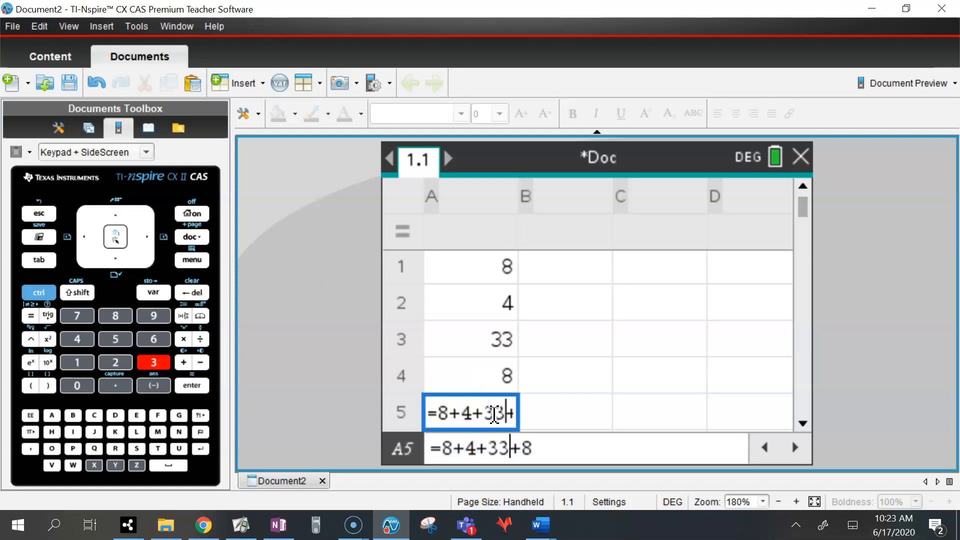
key("Return")
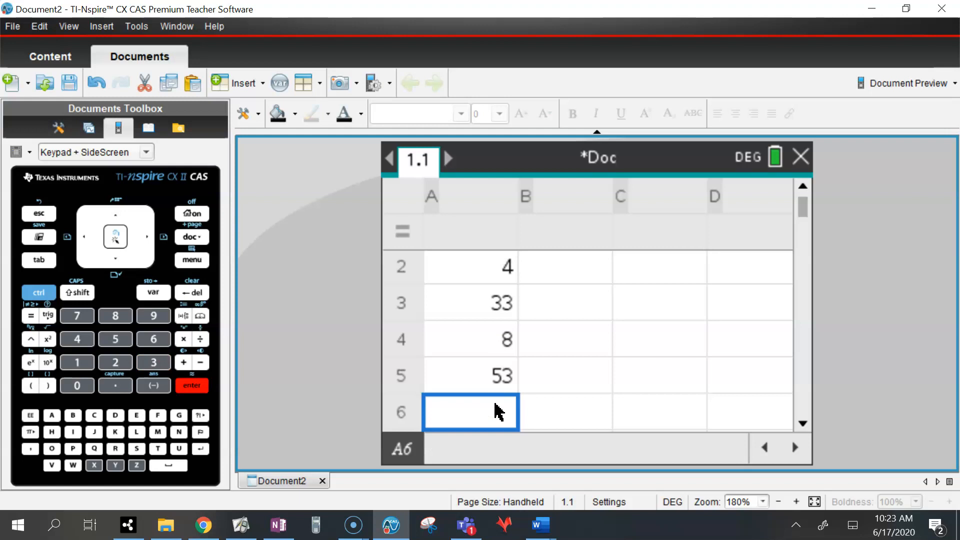
- Clear cell A5, enter the formula =sum(a1:a4) there, and select the cell to check it
left_click(490, 387)
key("BackSpace")
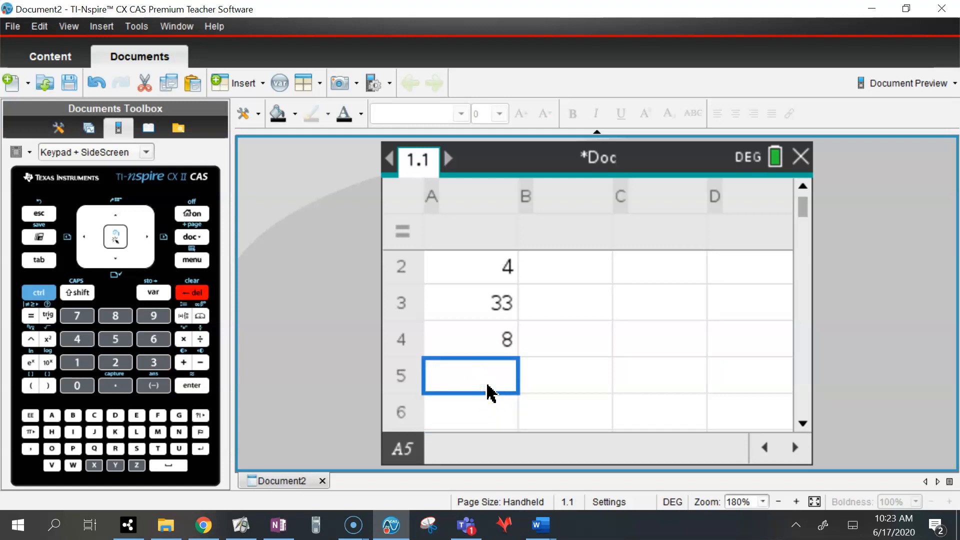
left_click(803, 186)
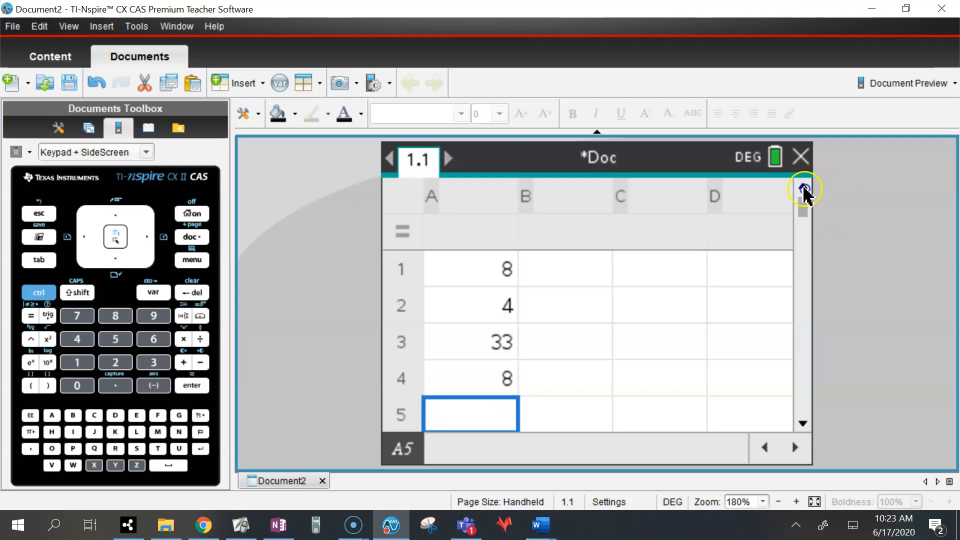
left_click(461, 430)
type("=")
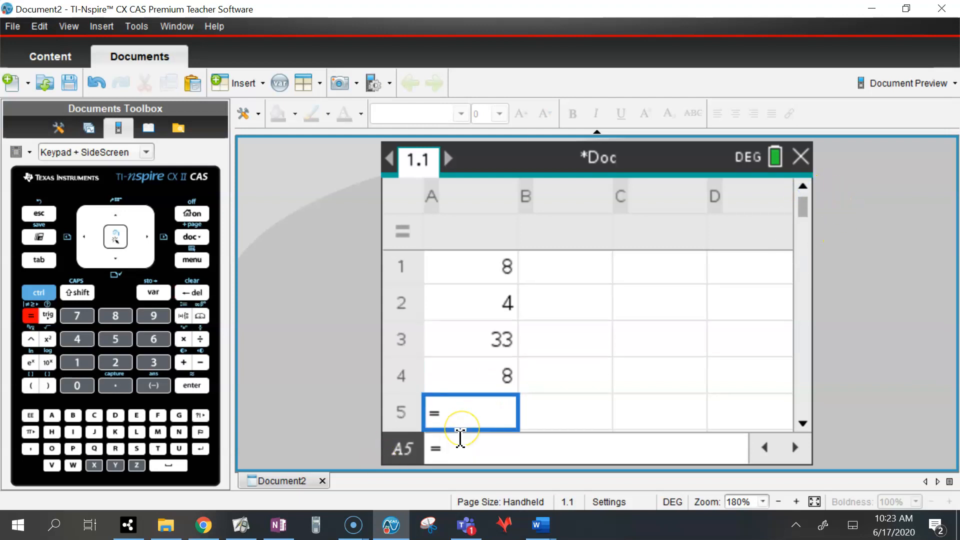
type("sum")
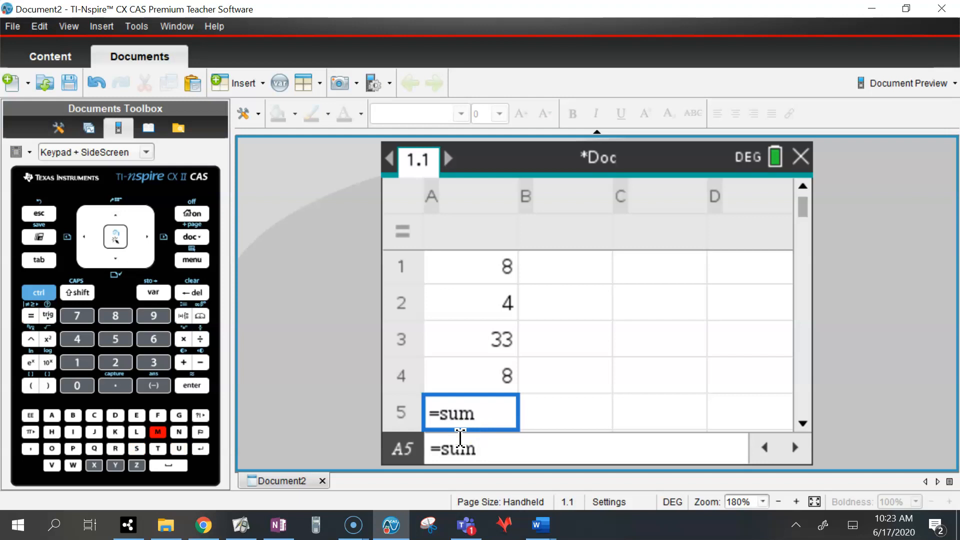
type("(")
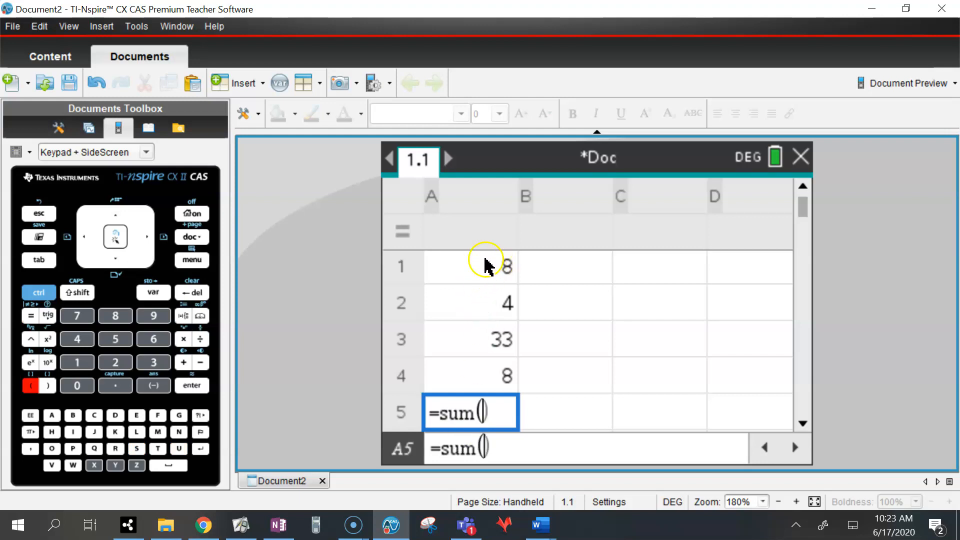
type("a1")
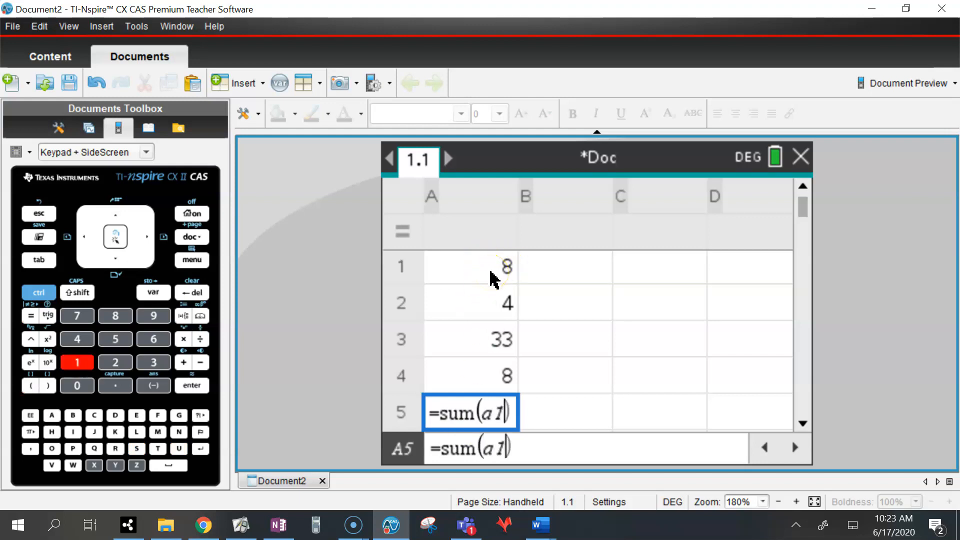
type(":")
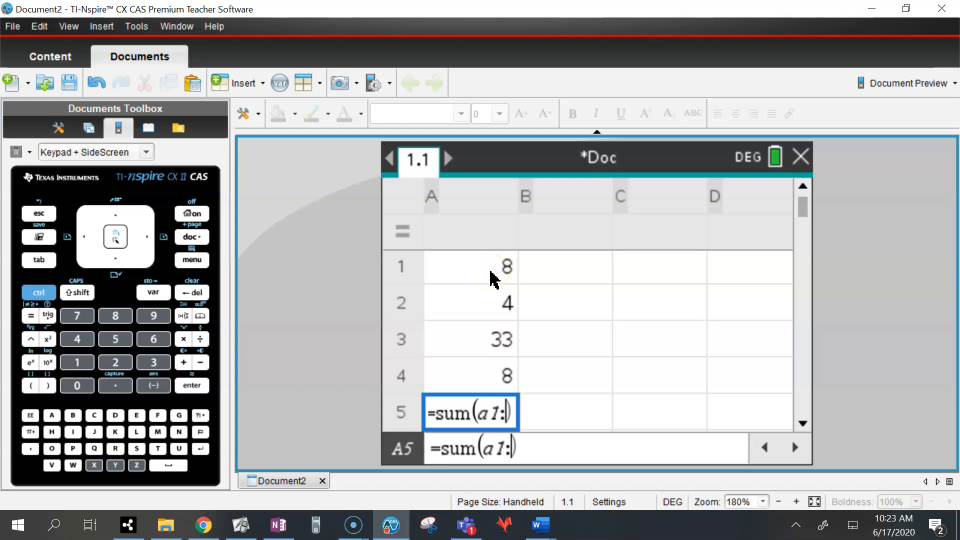
type("a4)")
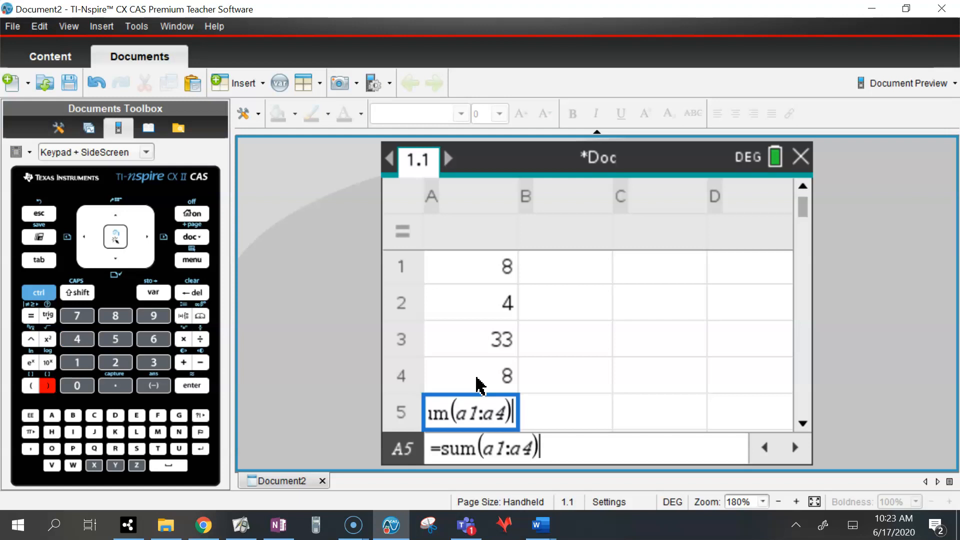
key("Return")
left_click(491, 377)
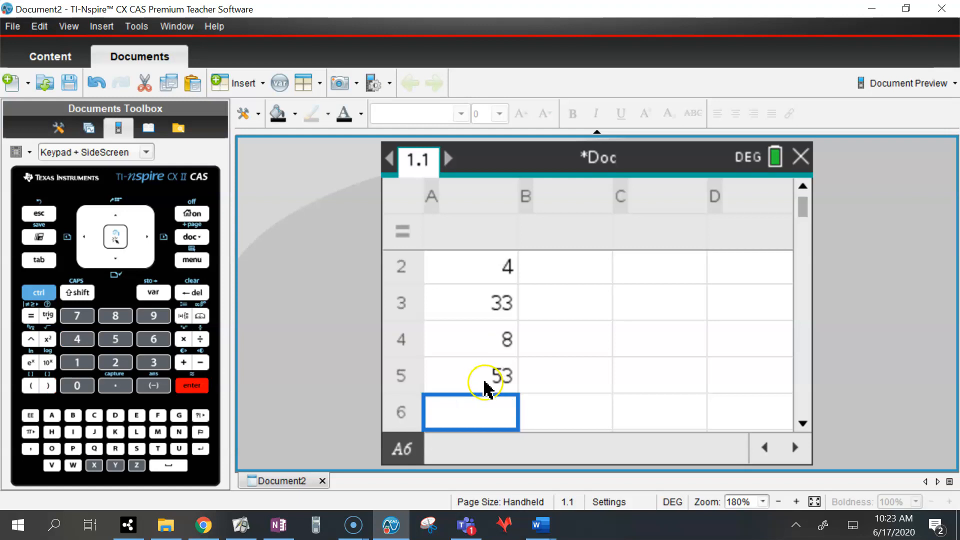
- Set cells A1, A2 and A3 to 88, 2 and 300, and check the sum formula in A5
left_click(802, 188)
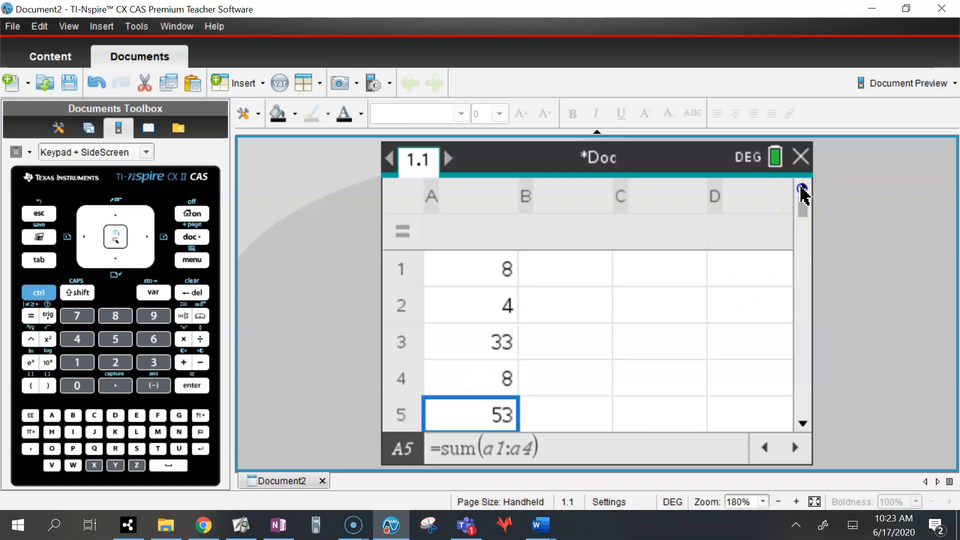
left_click(475, 283)
type("8")
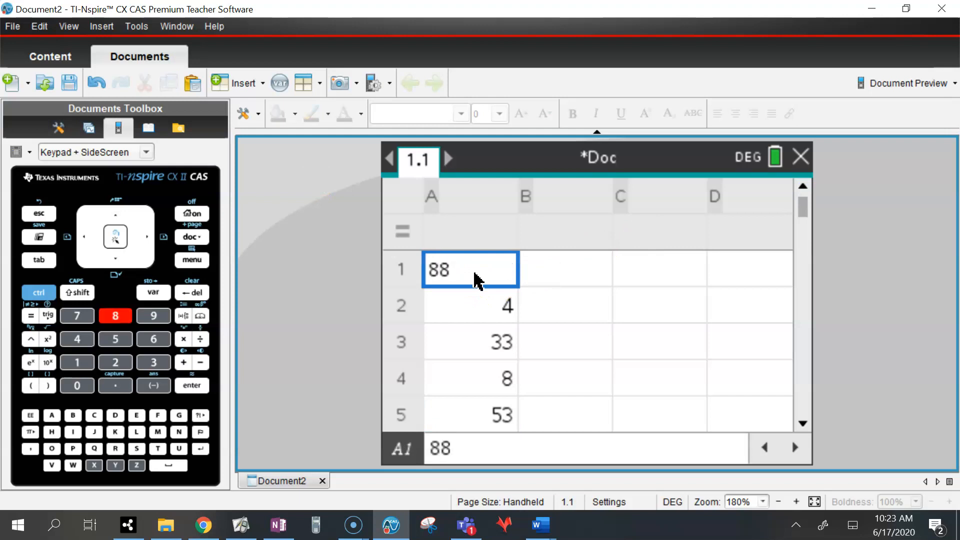
key("Return")
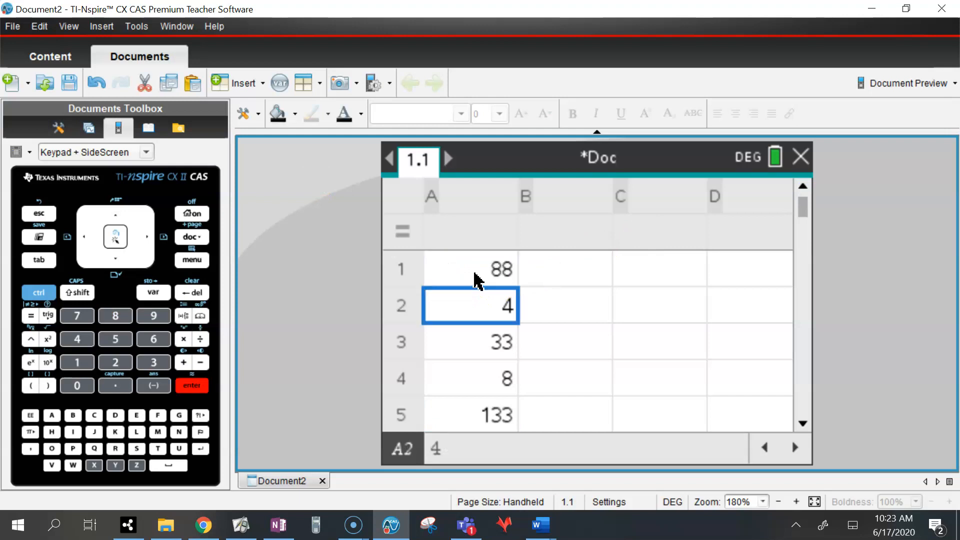
type("2")
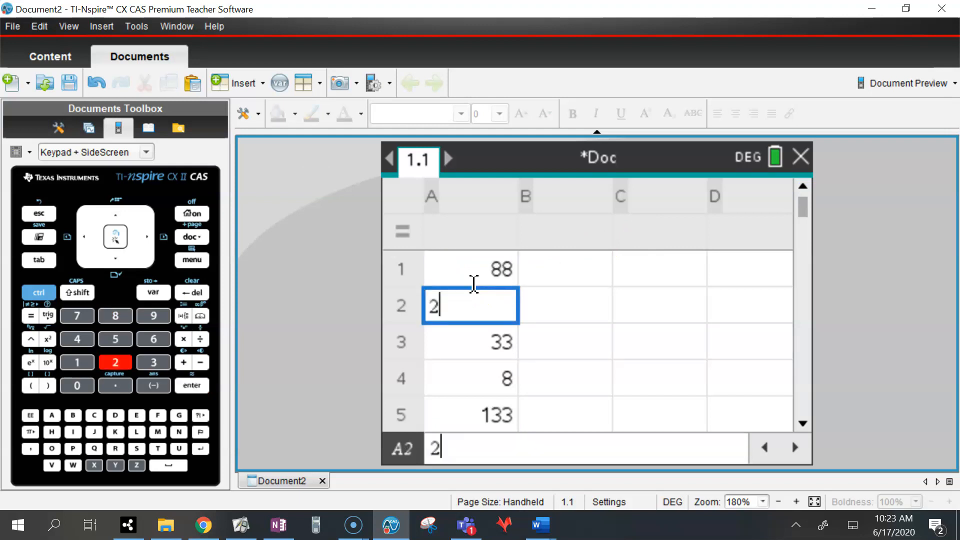
key("Return")
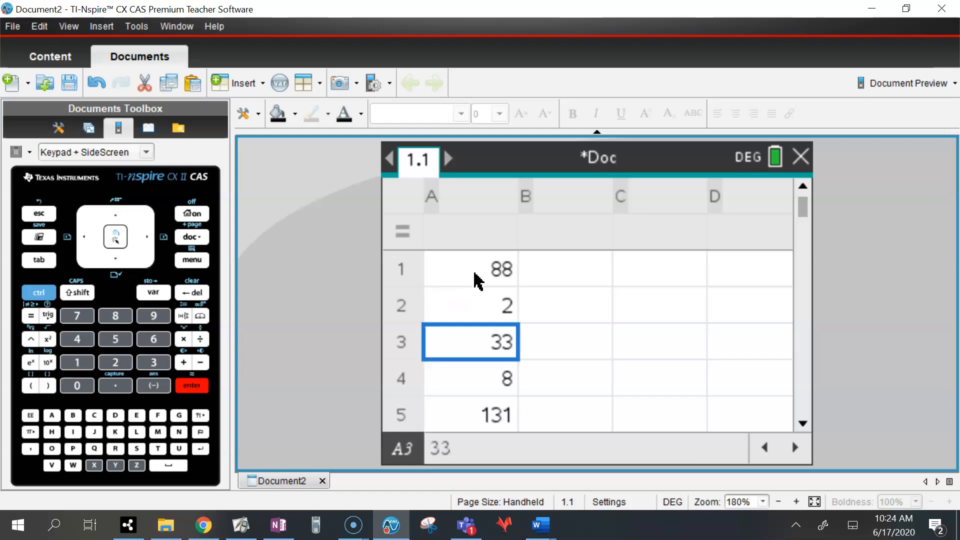
type("300")
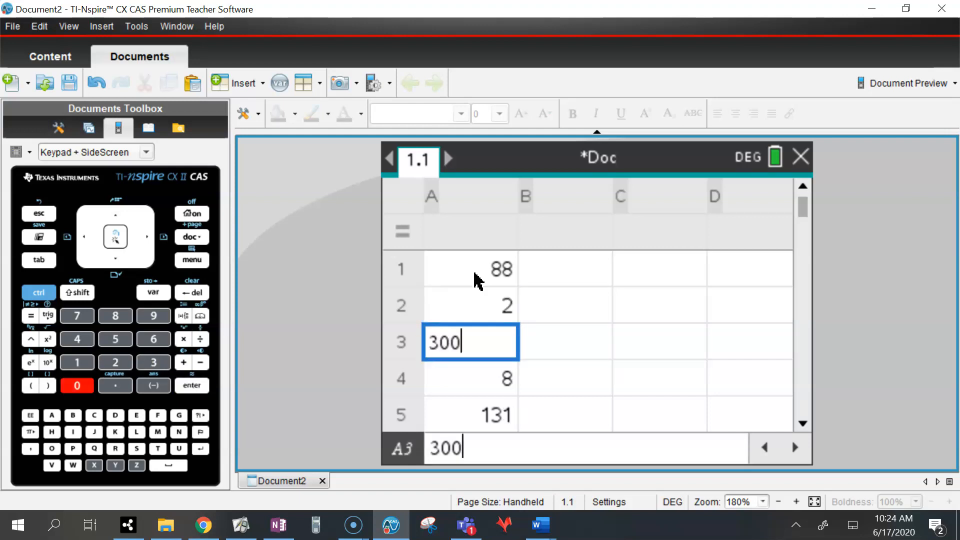
key("Return")
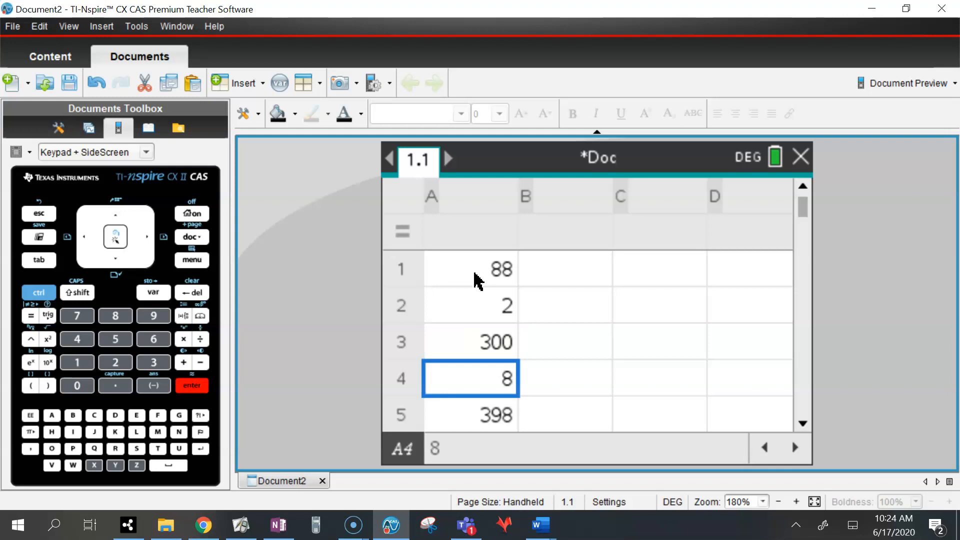
left_click(466, 418)
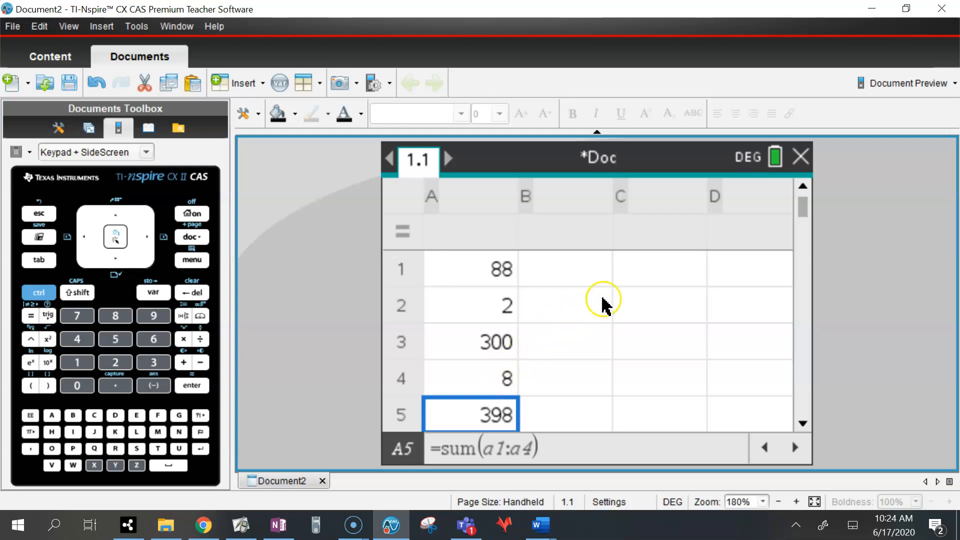
- Enter the text hello in cell C1
left_click(639, 284)
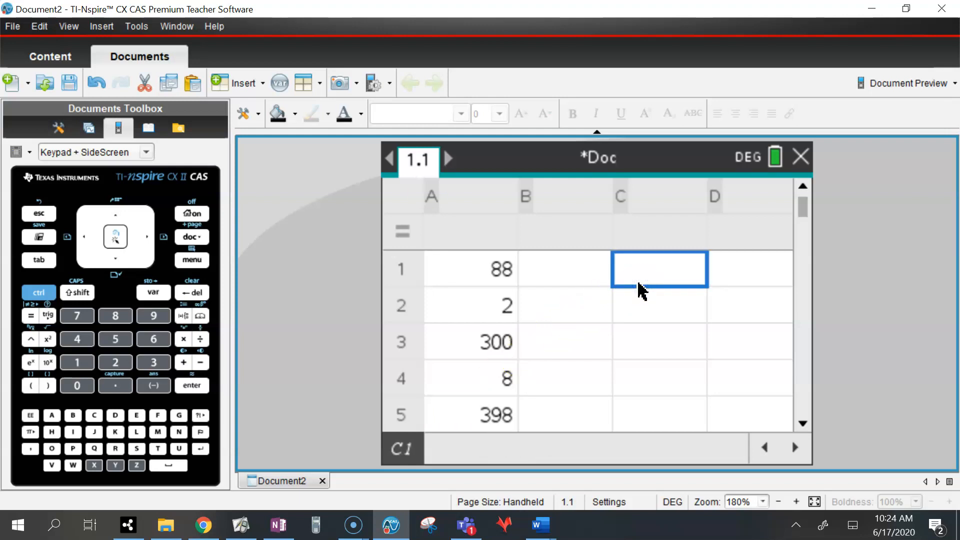
type("hello")
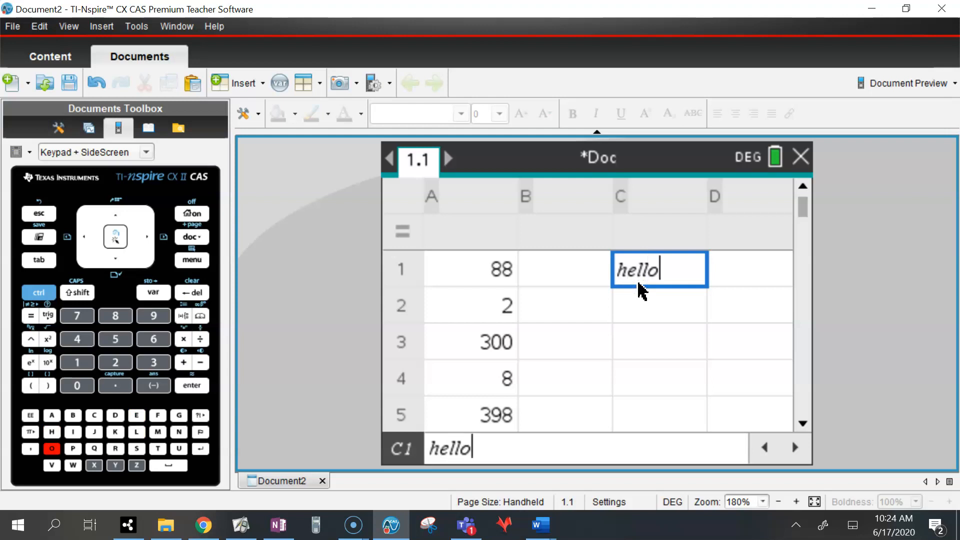
key("Return")
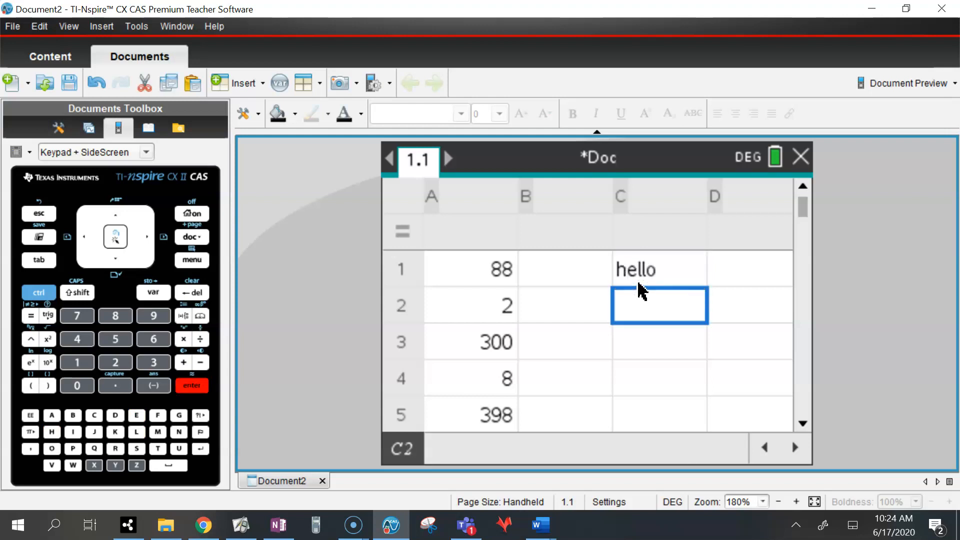
- Fill the text in cell C1 down through C4 with the fill handle, and clear the copies in C2 to C4
left_click(649, 272)
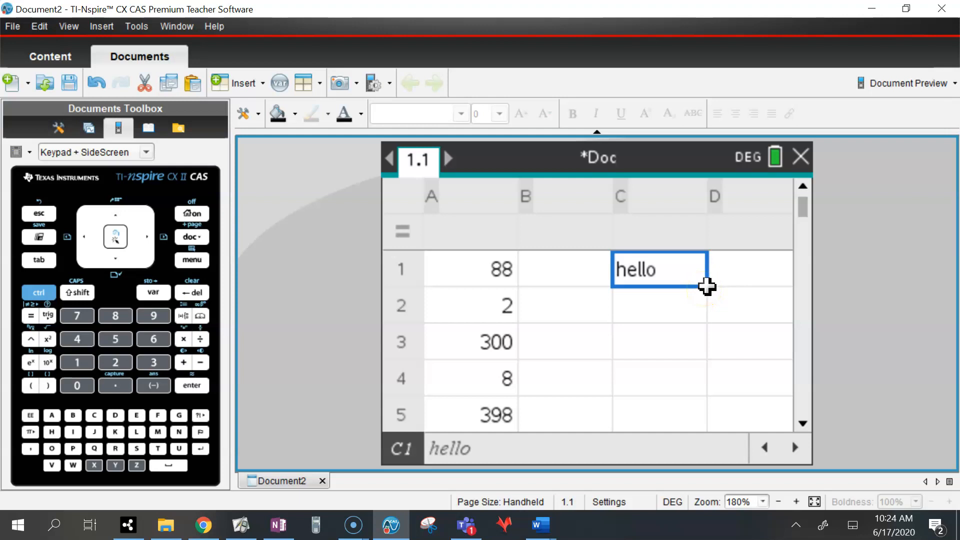
left_click_drag(707, 287, 703, 371)
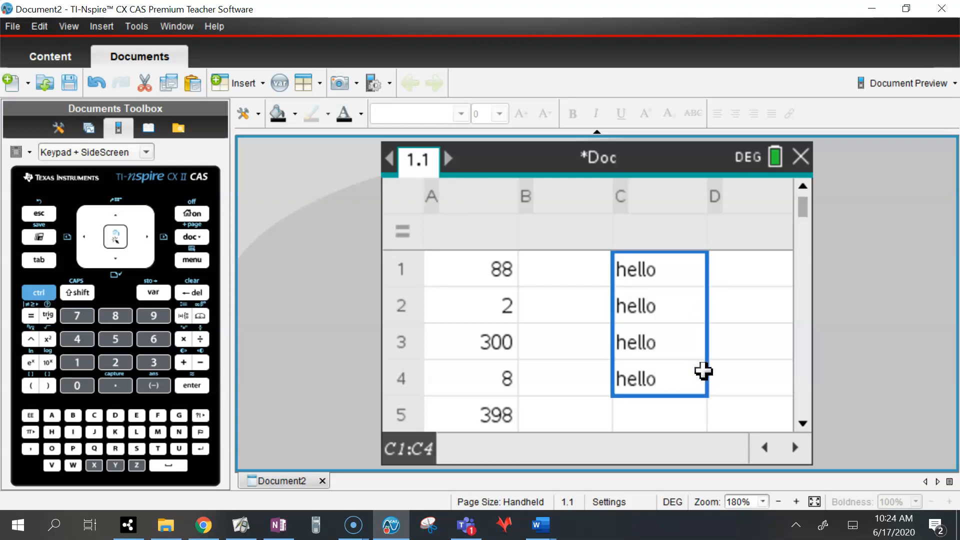
left_click(670, 322)
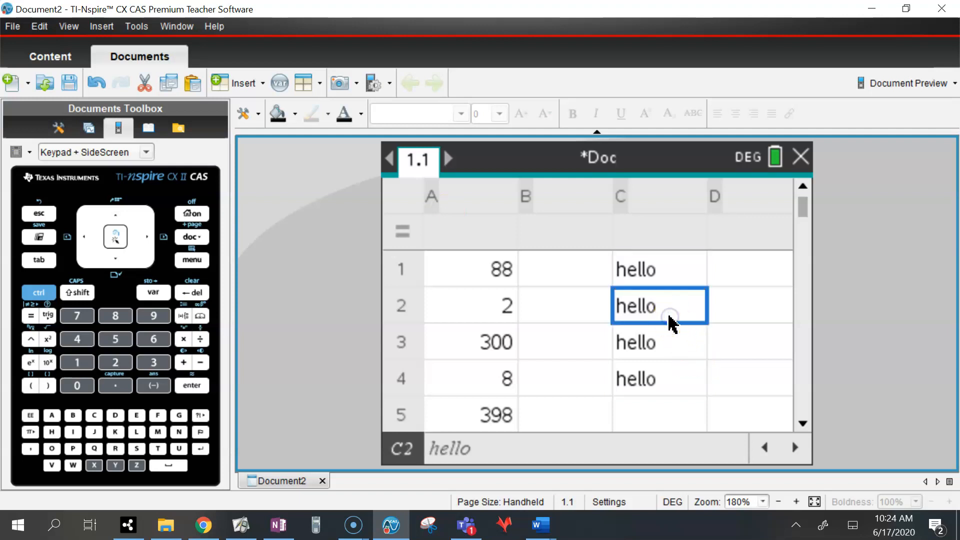
left_click_drag(671, 321, 668, 367)
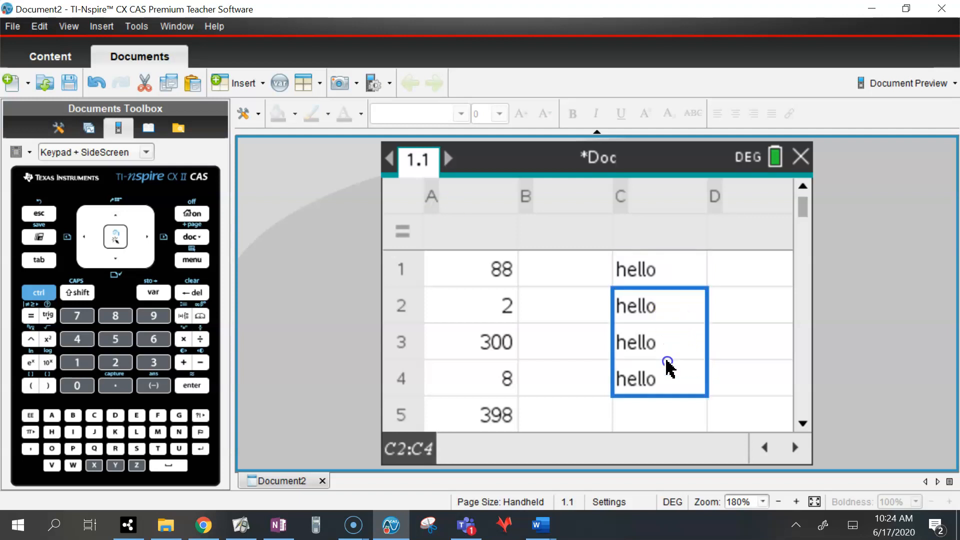
left_click(186, 297)
left_click(559, 273)
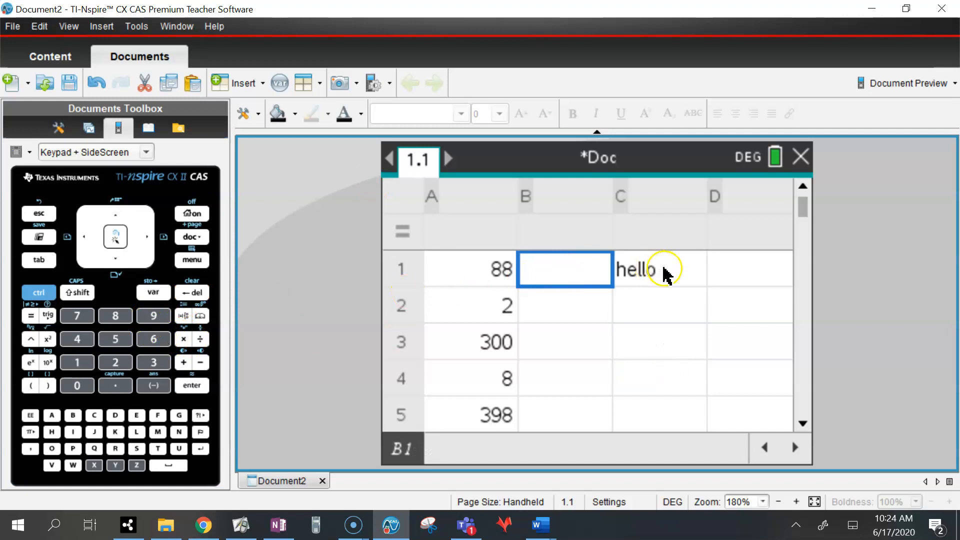
left_click(661, 369)
- Use the Fill command to copy the text in cell C1 down through C5
left_click(644, 280)
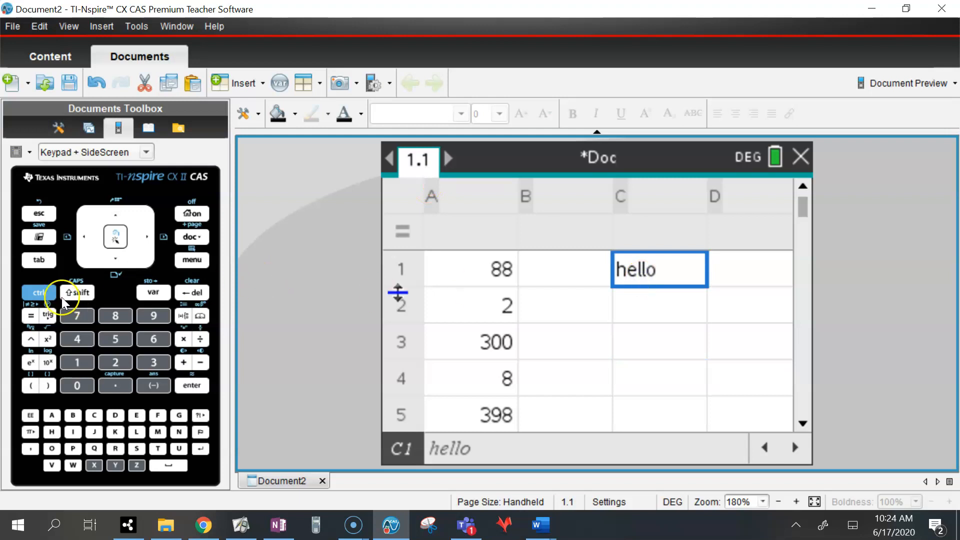
left_click(43, 294)
left_click(185, 264)
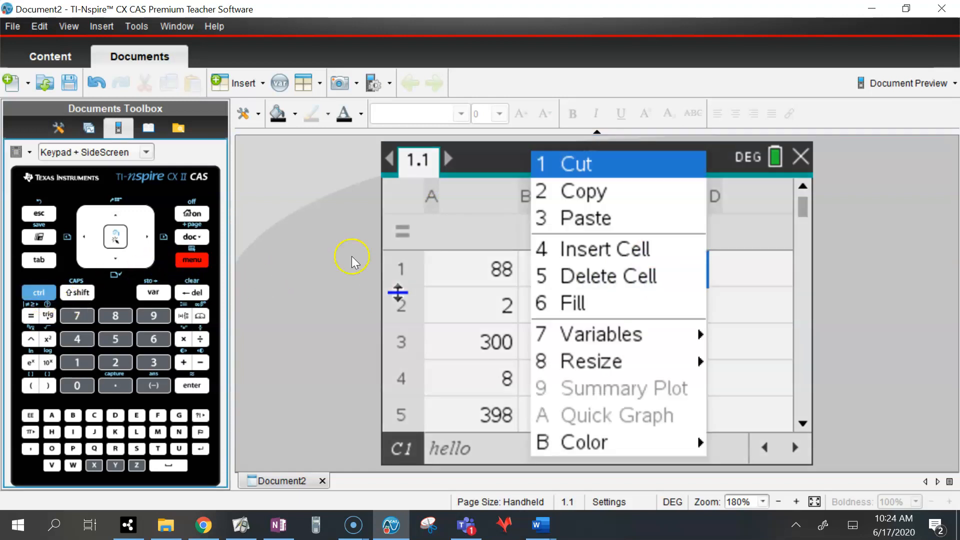
left_click(593, 303)
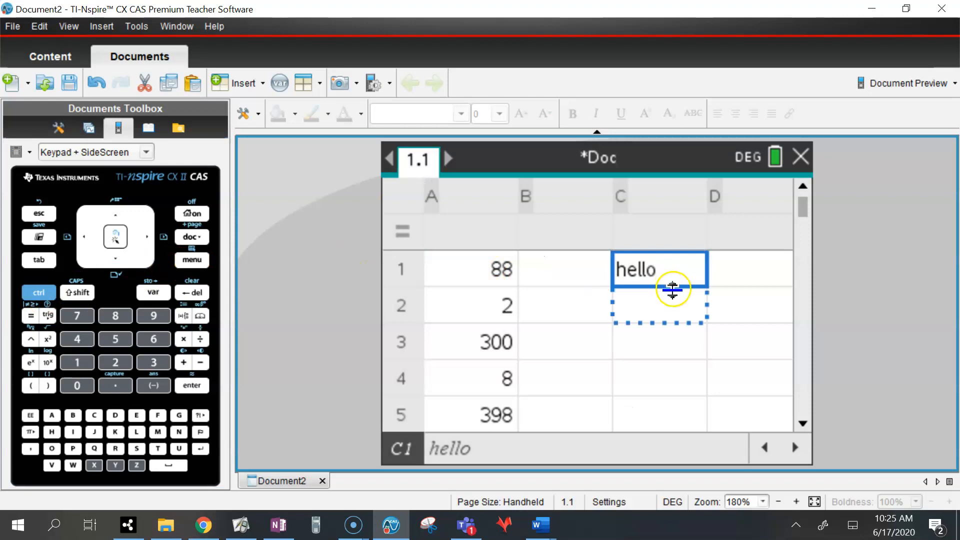
left_click(668, 403)
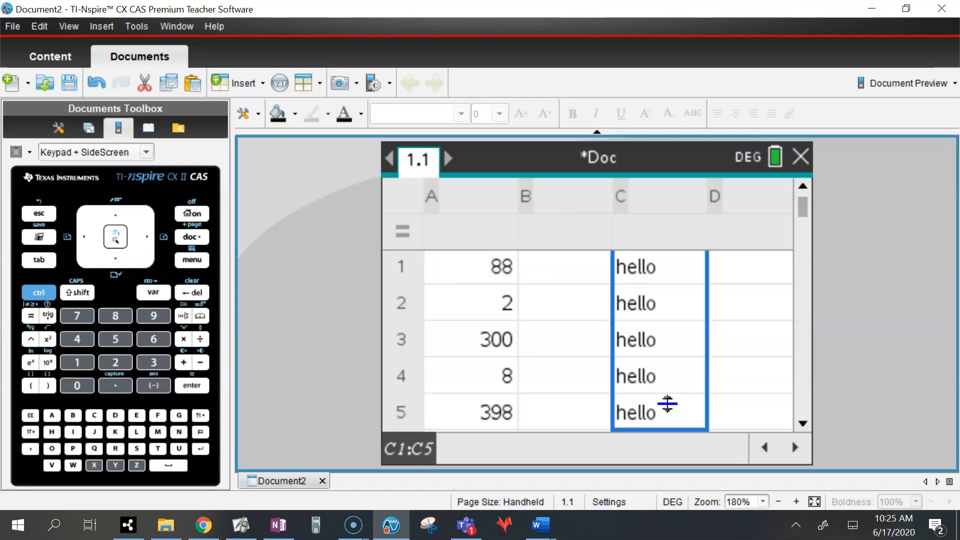
left_click(805, 188)
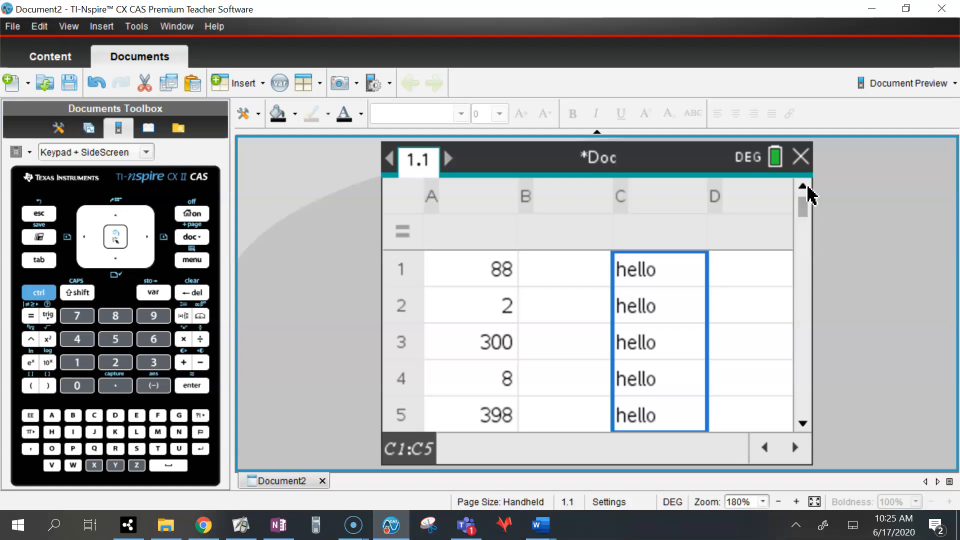
- Enter the formula =a1 in cell D4 to reference cell A1, and select the cell to check it
left_click(499, 273)
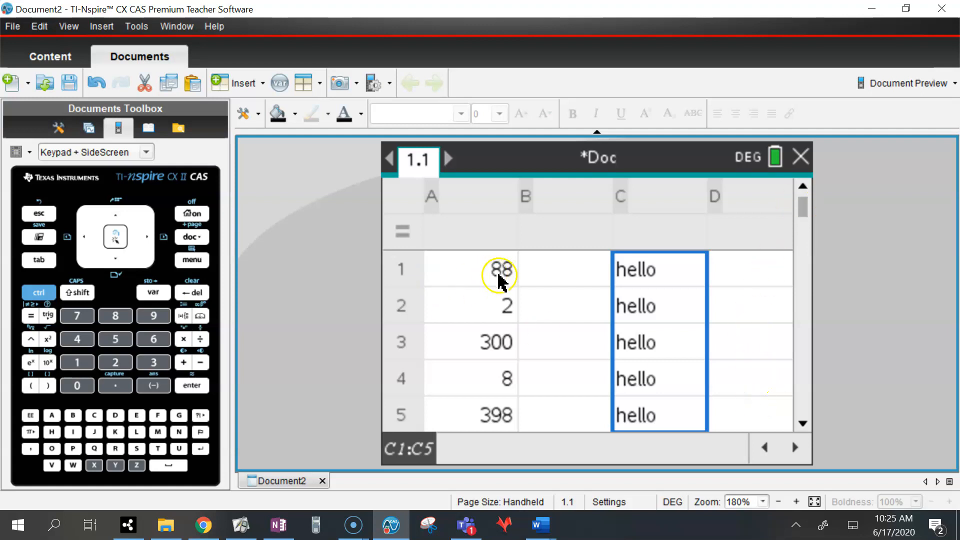
left_click(732, 389)
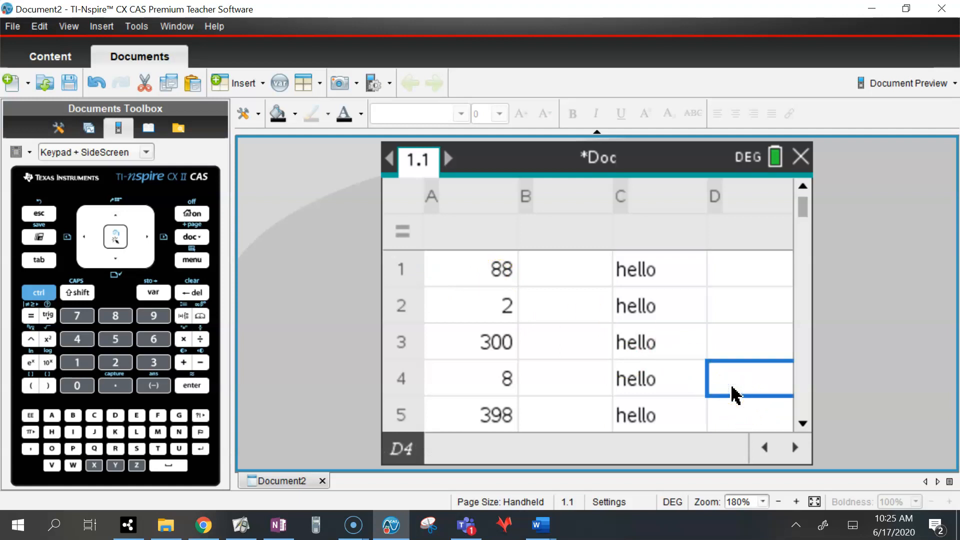
type("=")
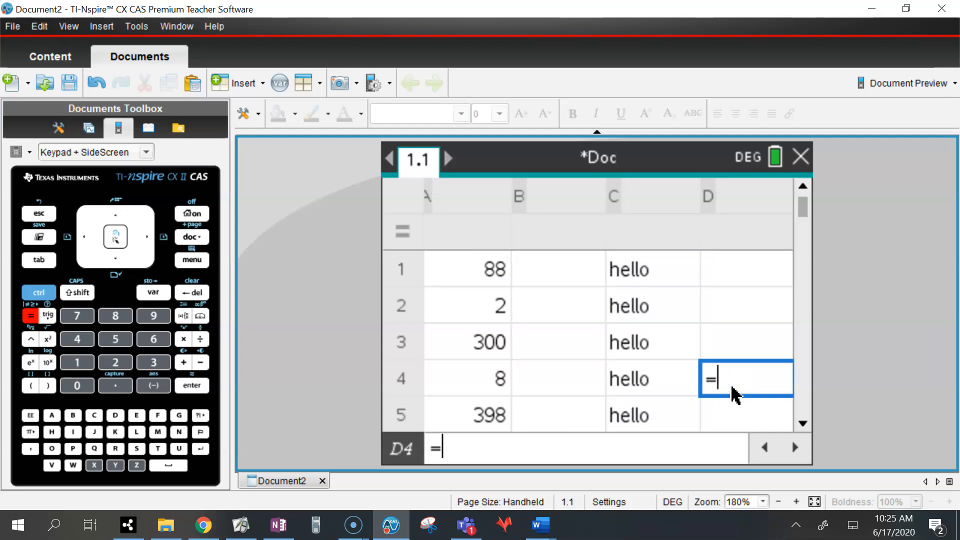
type("a1")
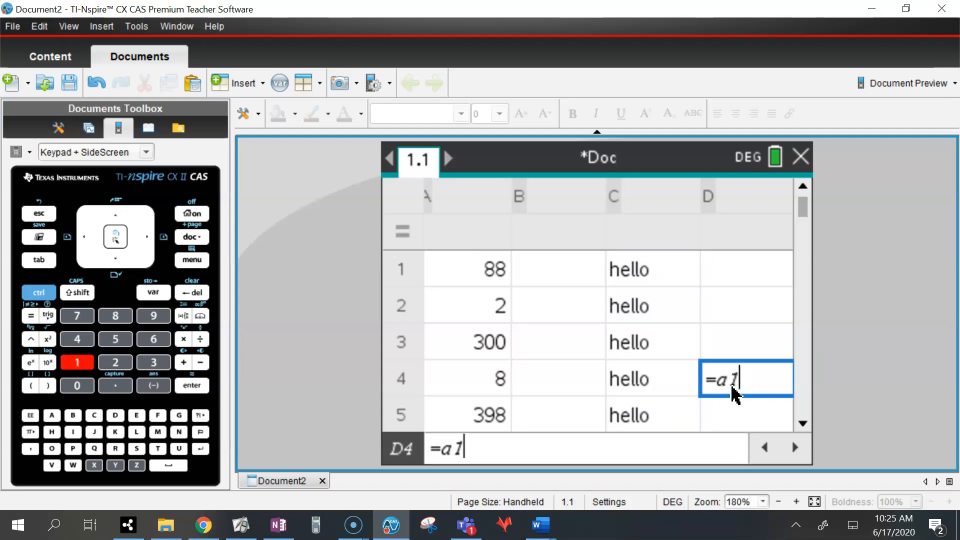
key("Return")
left_click(742, 375)
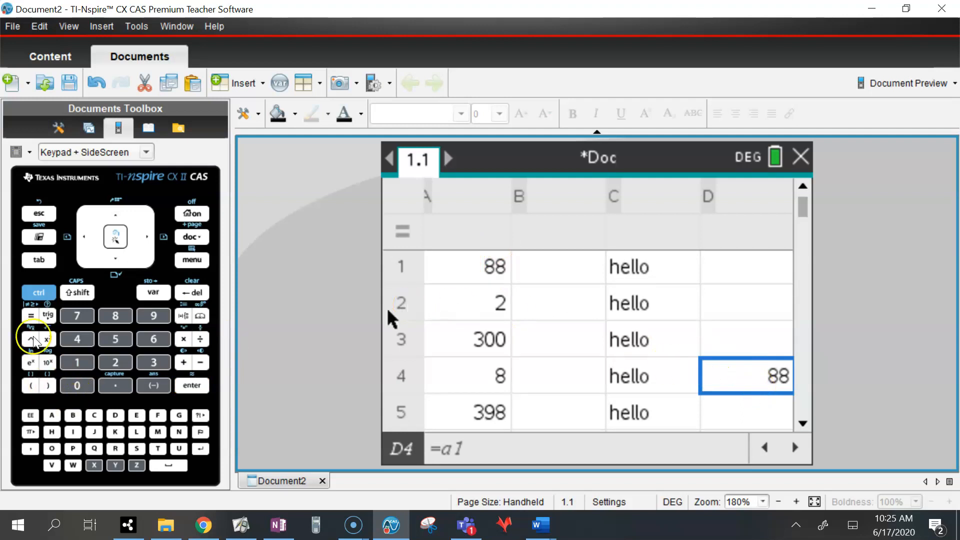
- Insert a new spreadsheet page into the document
left_click(39, 294)
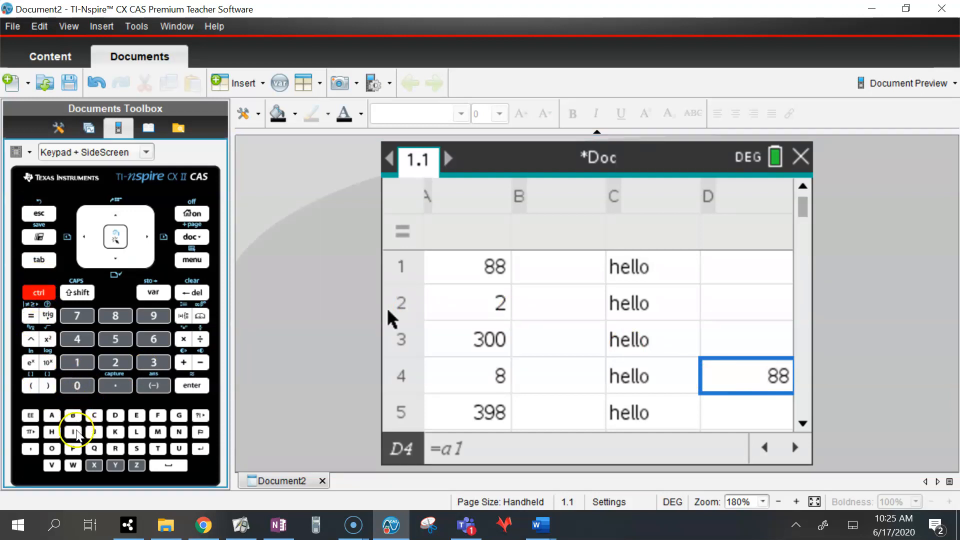
left_click(73, 432)
left_click(475, 241)
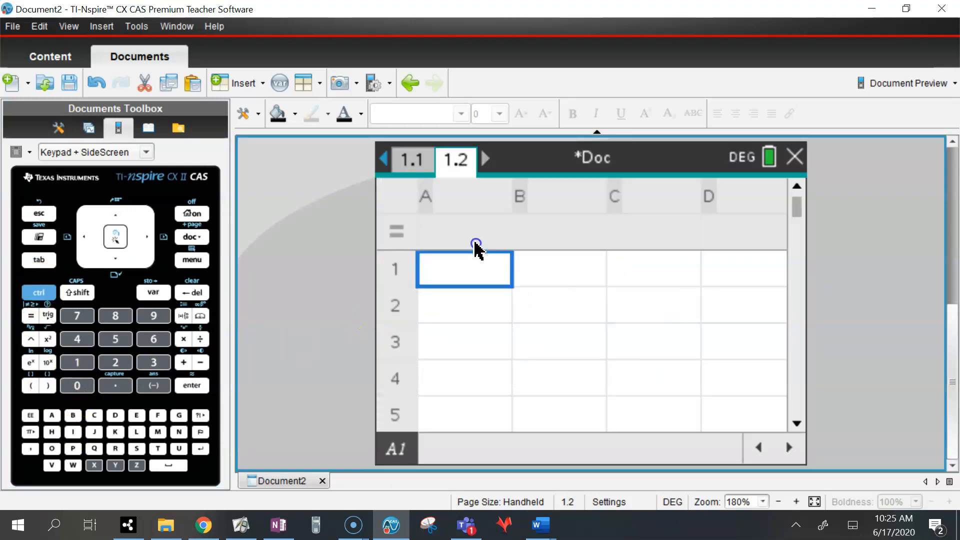
- Enter the column headings hours, payrate and totalpay in cells A1, B1 and C1 of the new page
type("hours")
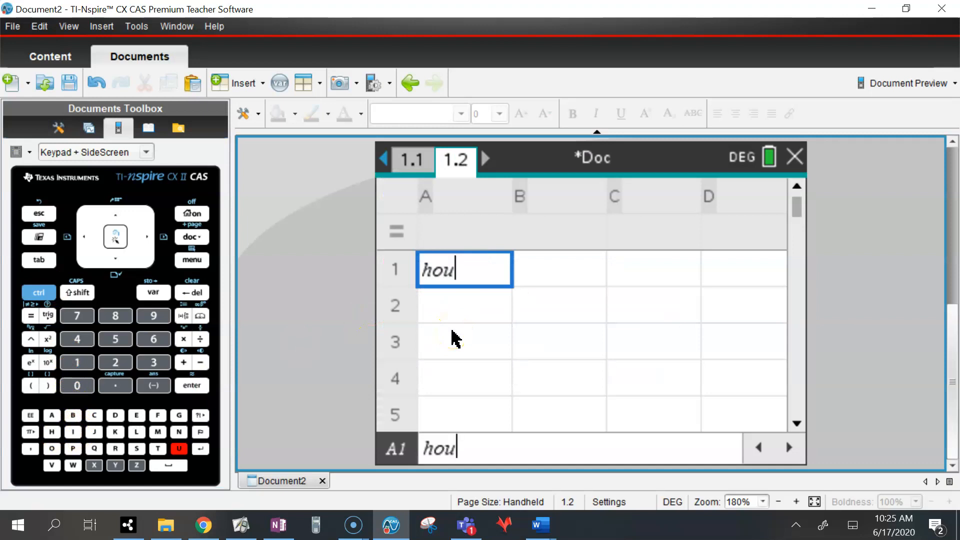
key("Return")
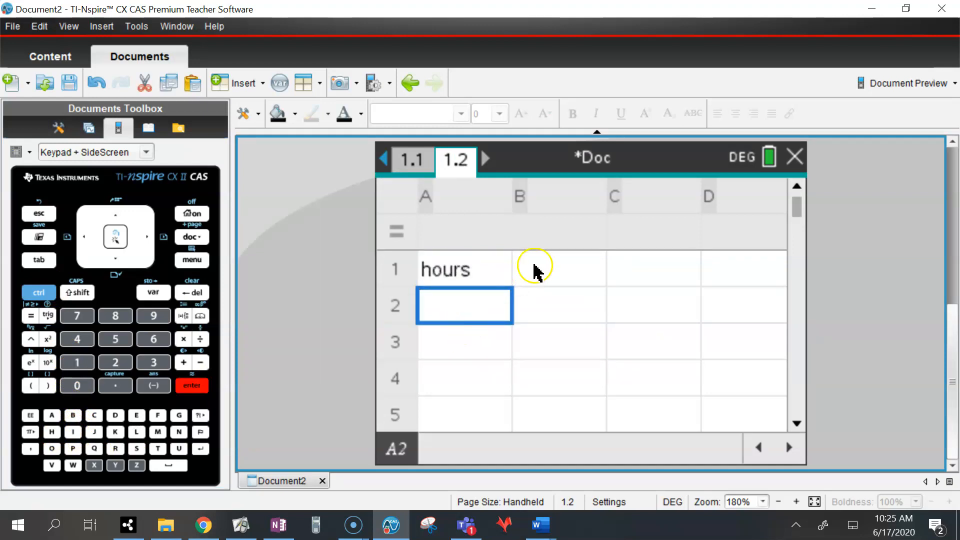
left_click(542, 270)
type("payrate")
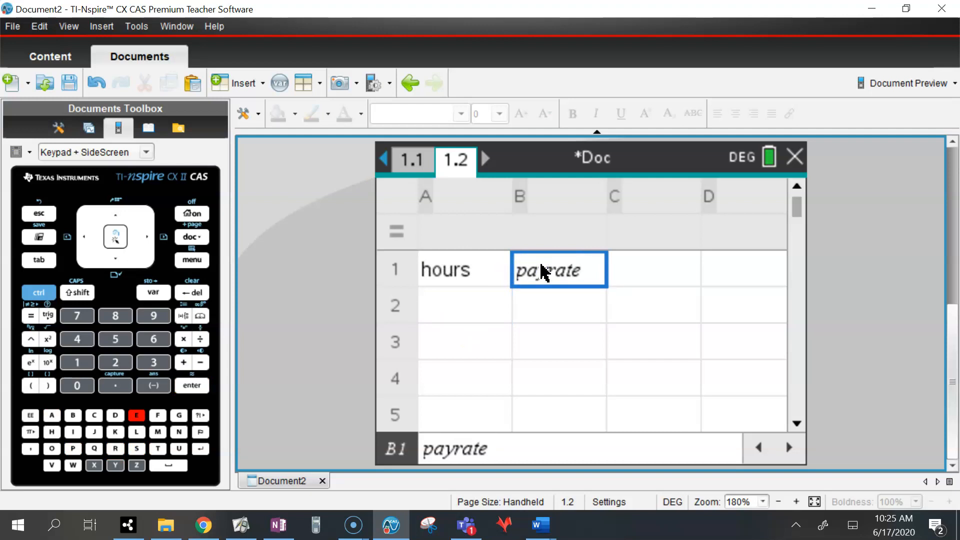
key("Return")
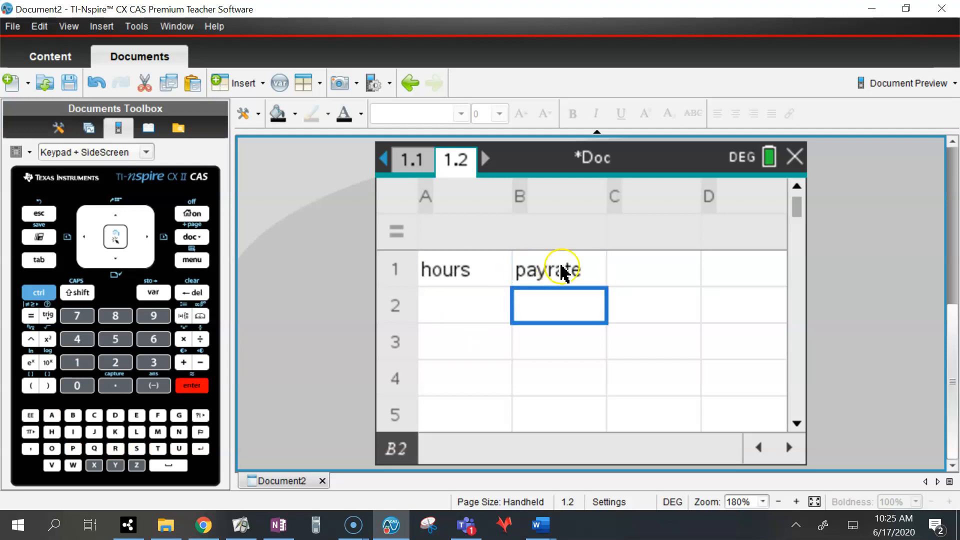
left_click(620, 269)
type("totalpay")
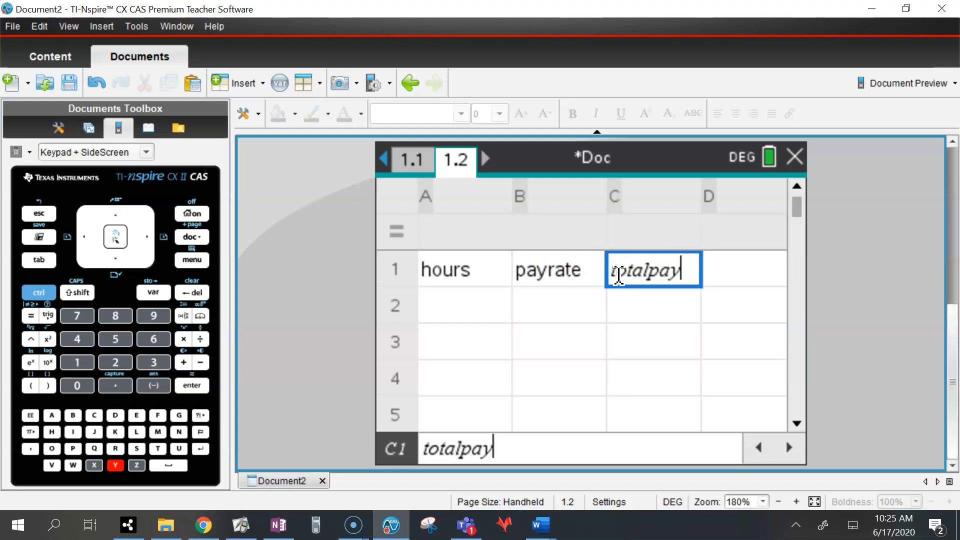
key("Return")
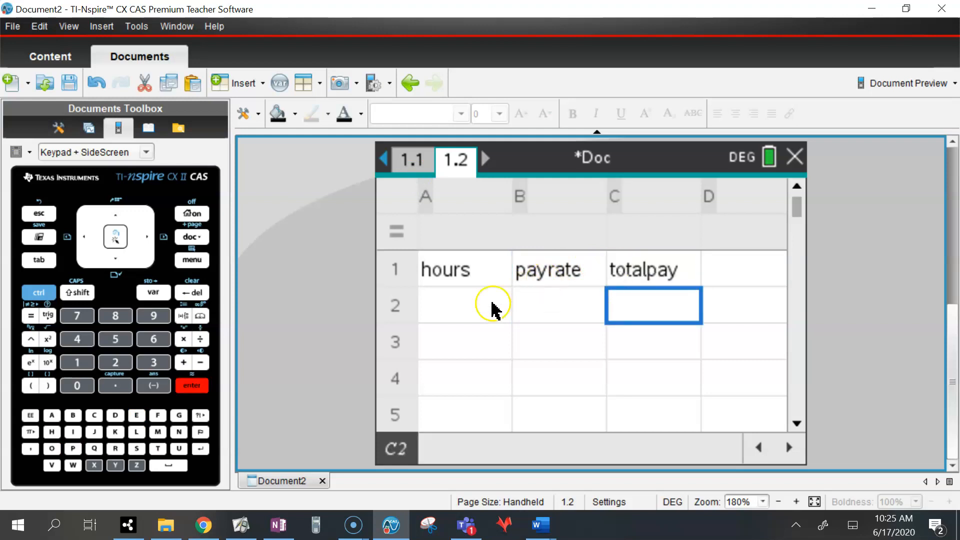
- Move the three headings from A1:C1 one column over, so they start in cell B1
left_click_drag(461, 280, 625, 287)
key("ctrl+x")
left_click(583, 272)
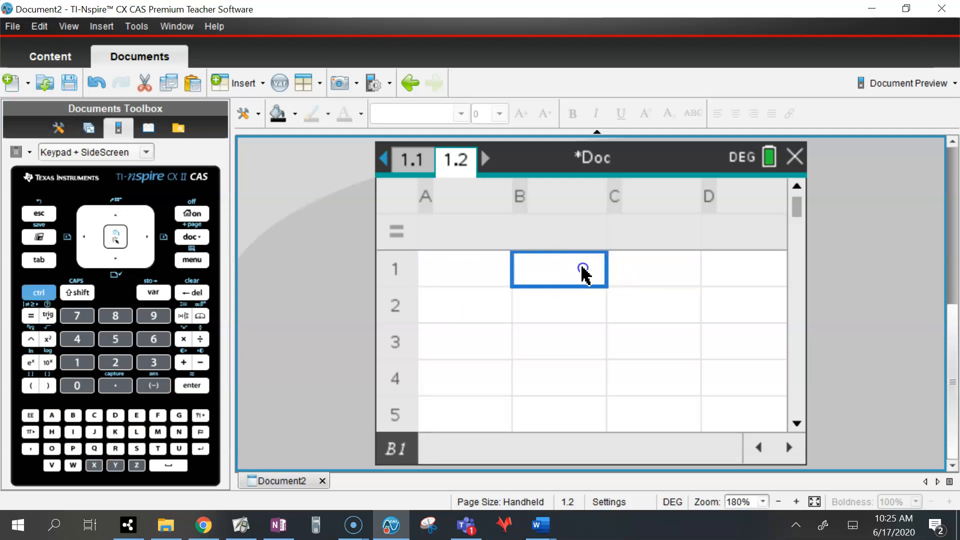
key("ctrl+v")
- Enter the three employees' first names as row labels in cells A2 to A4
left_click(484, 313)
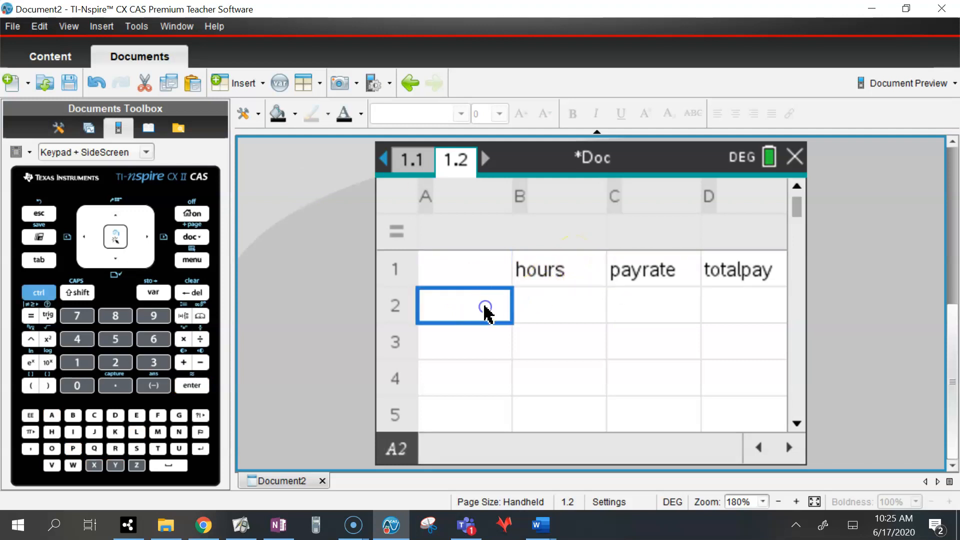
type("jenna")
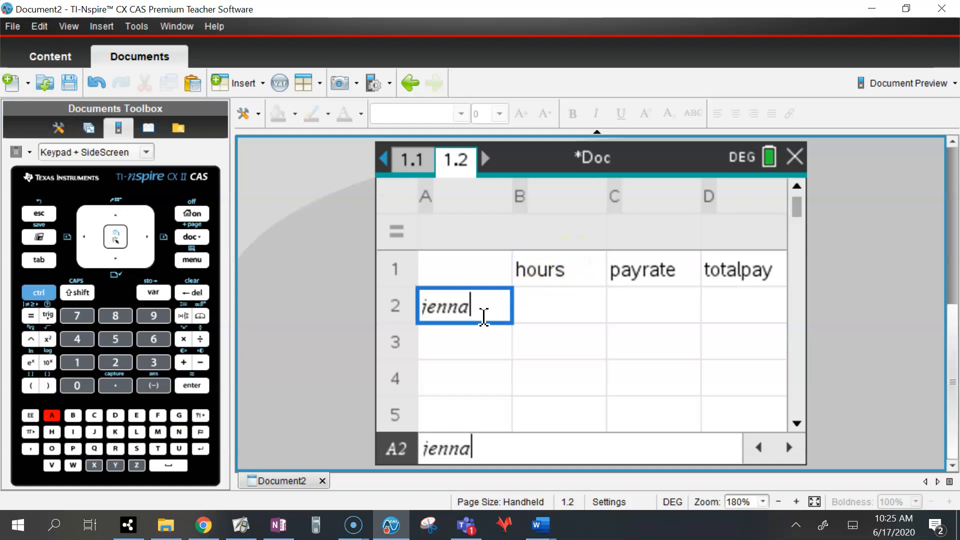
key("Return")
type("sam")
key("Return")
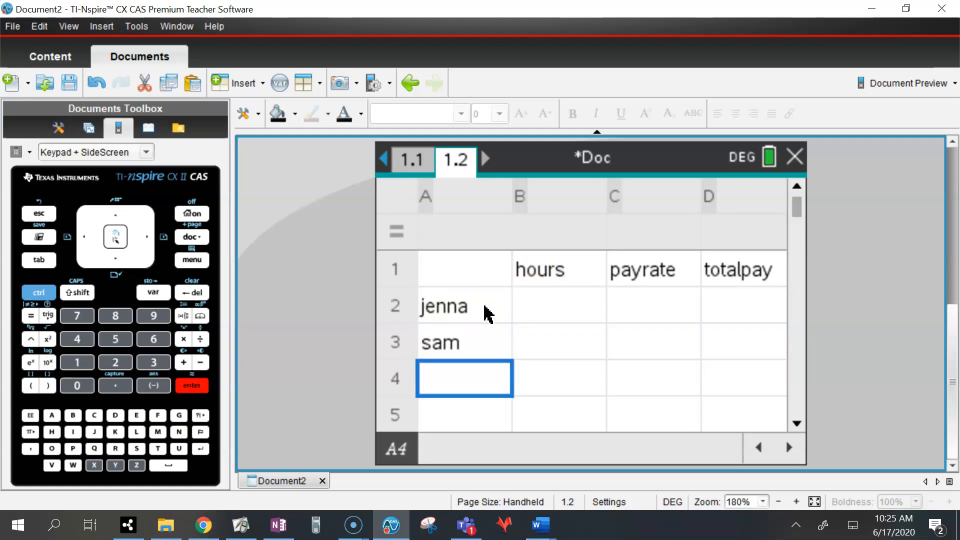
type("pete")
key("Return")
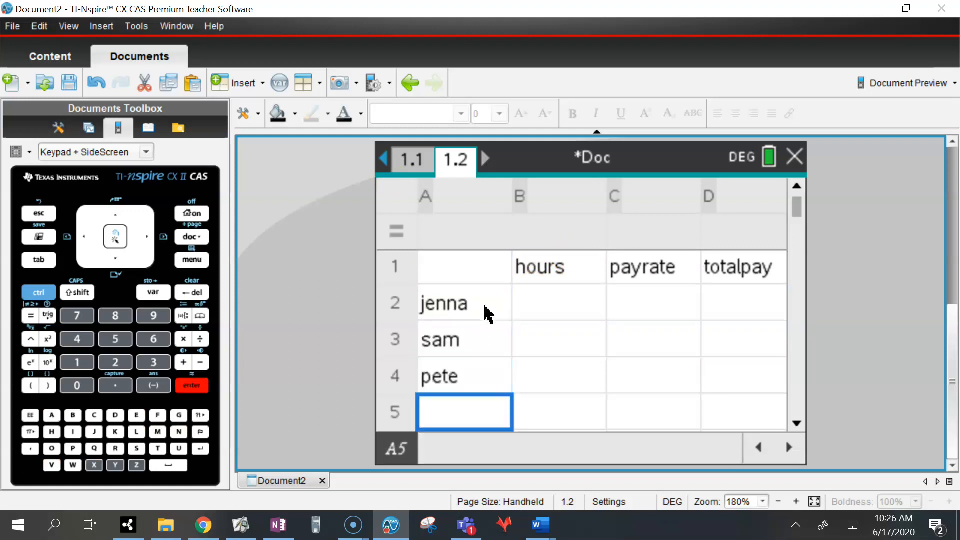
- Enter the hours 8, 6 and 7 in cells B2 to B4
left_click(520, 305)
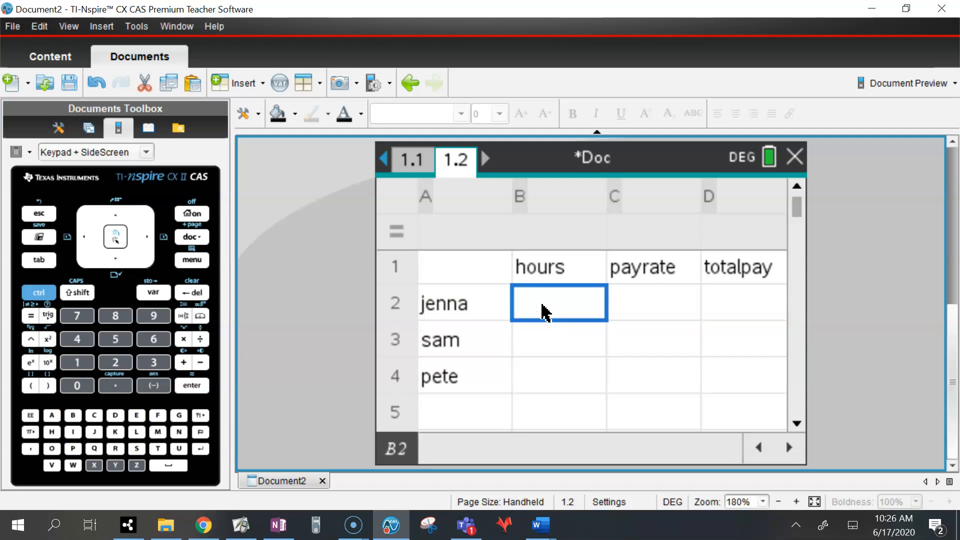
type("8")
key("Return")
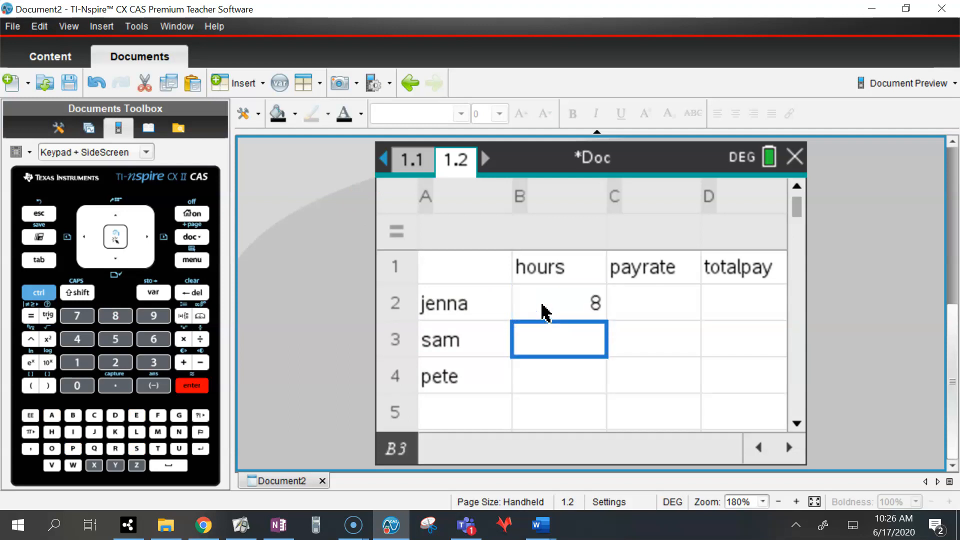
type("6")
key("Return")
type("7")
key("Return")
- Enter the pay rates 16, 17 and 22 in cells C2 to C4
left_click(655, 311)
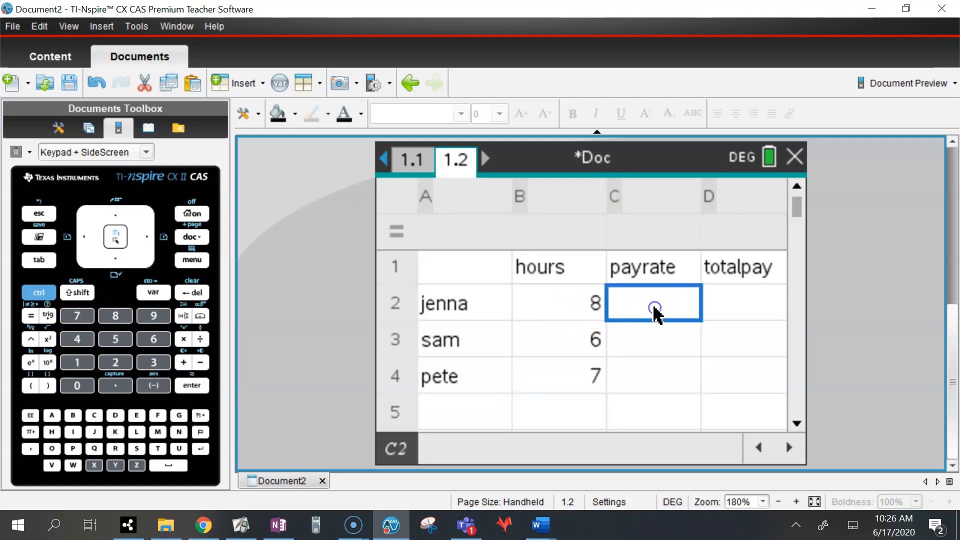
type("16")
key("Return")
type("17")
type("22")
key("Return")
- Enter the formula =b2*c3 in cell D2 under the totalpay heading
left_click(744, 306)
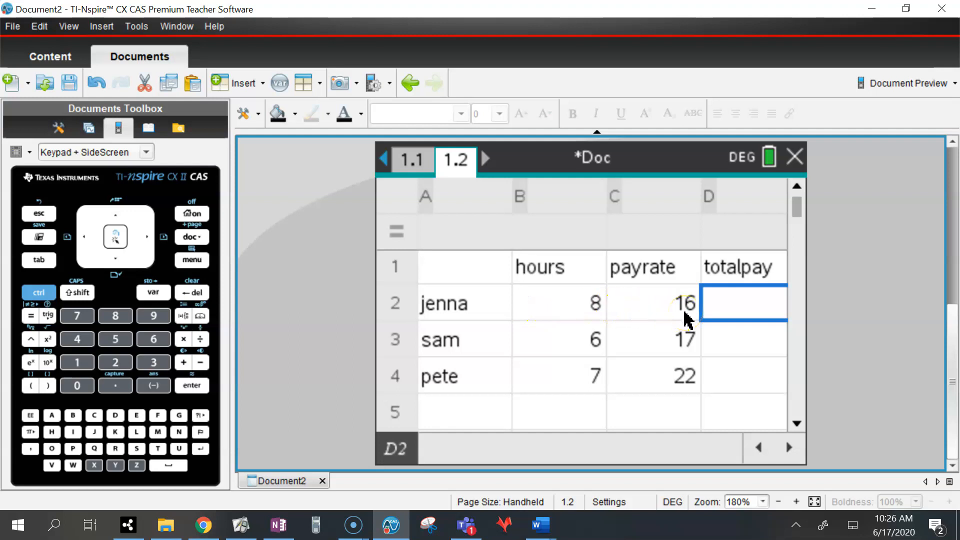
type("=")
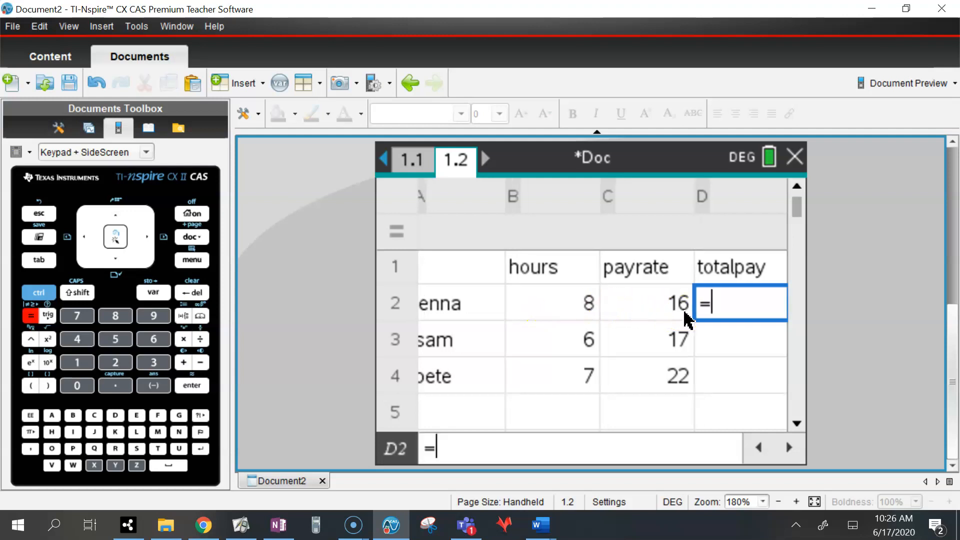
left_click(580, 307)
type("b")
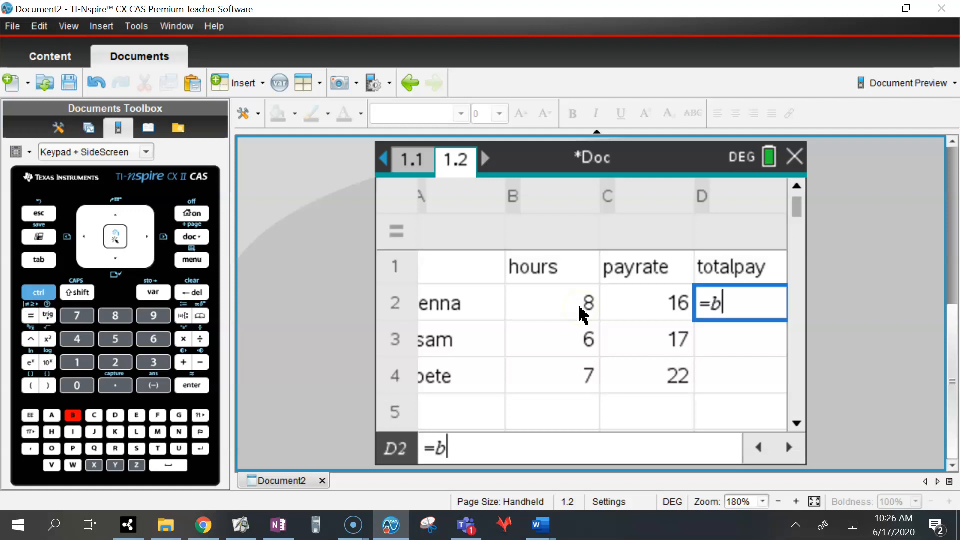
type("2*")
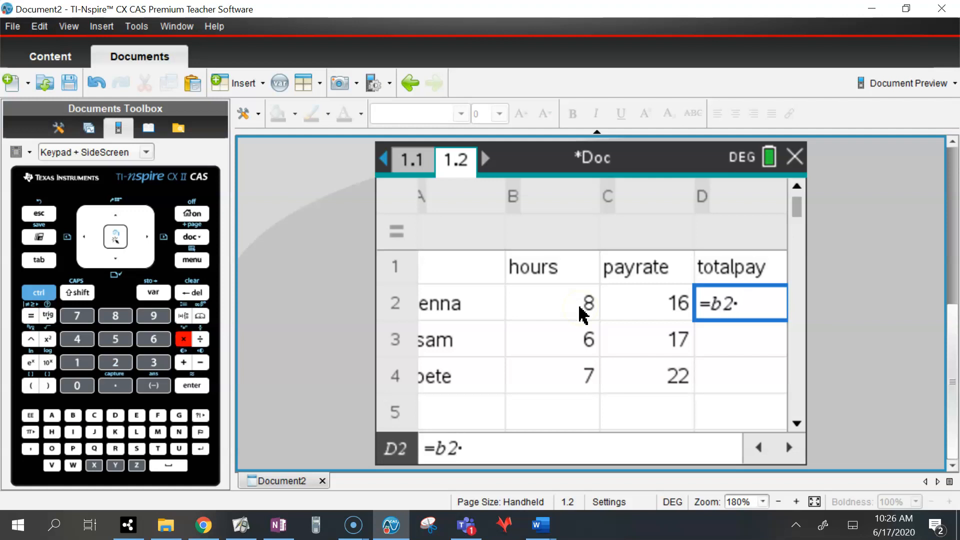
left_click(669, 326)
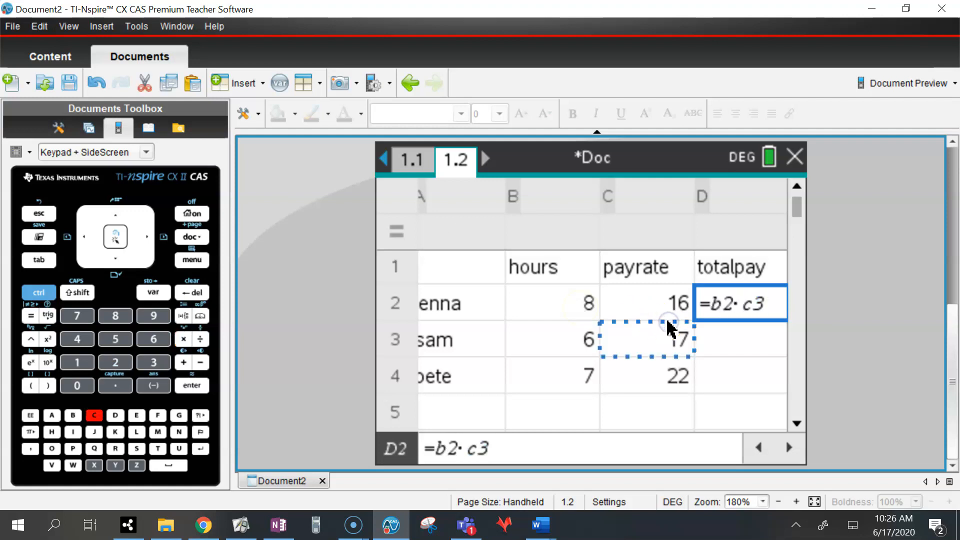
key("Return")
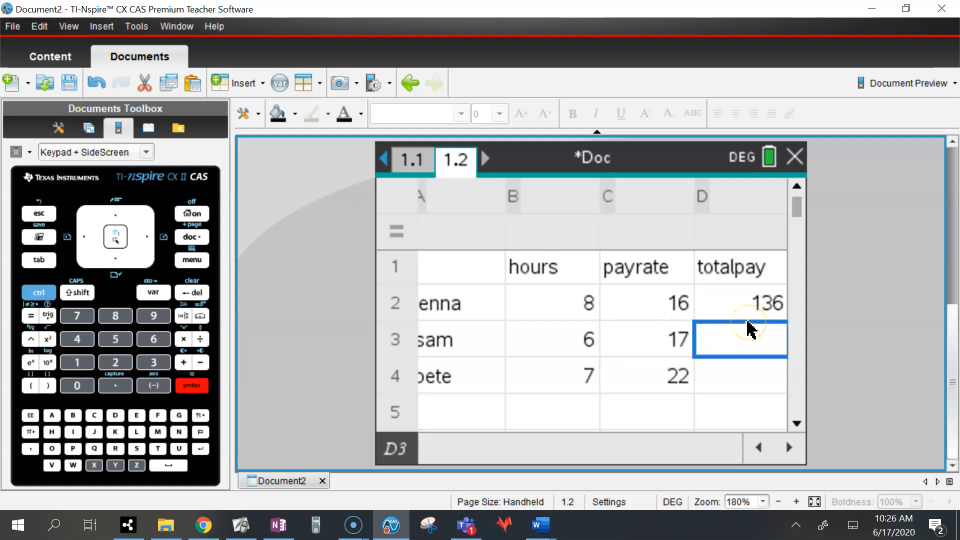
- Change the first employee's hours in B2 to 10 and pay rate in C2 to 16.50
left_click(588, 303)
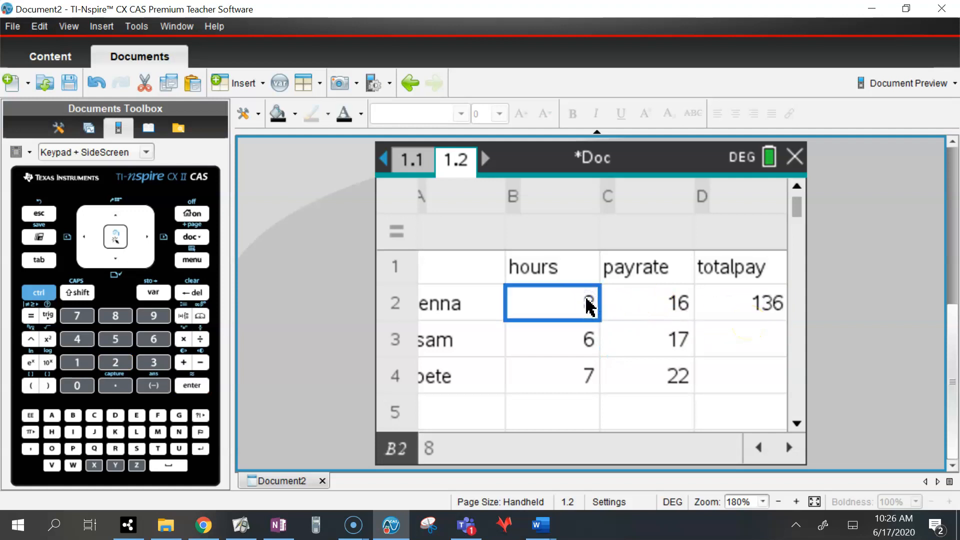
type("10")
key("Return")
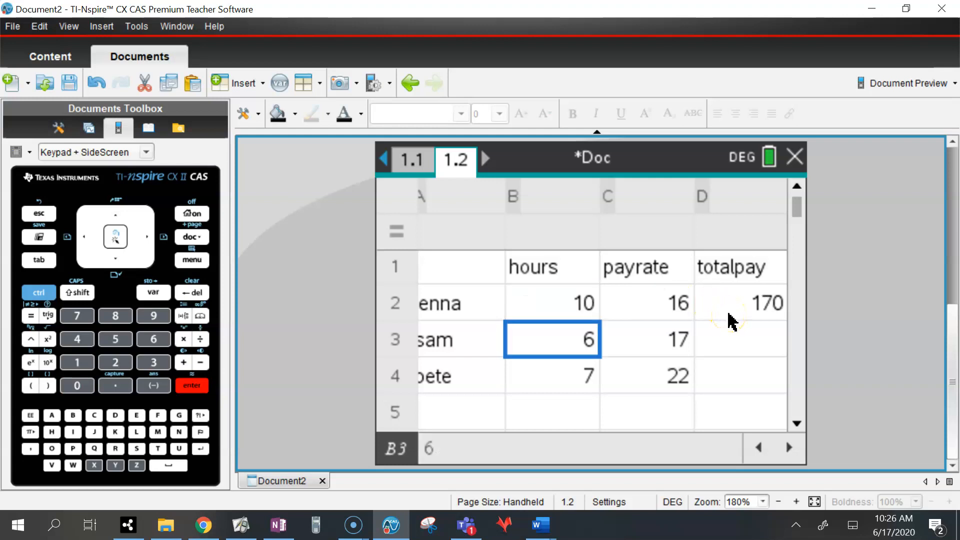
left_click(688, 313)
type("16.50")
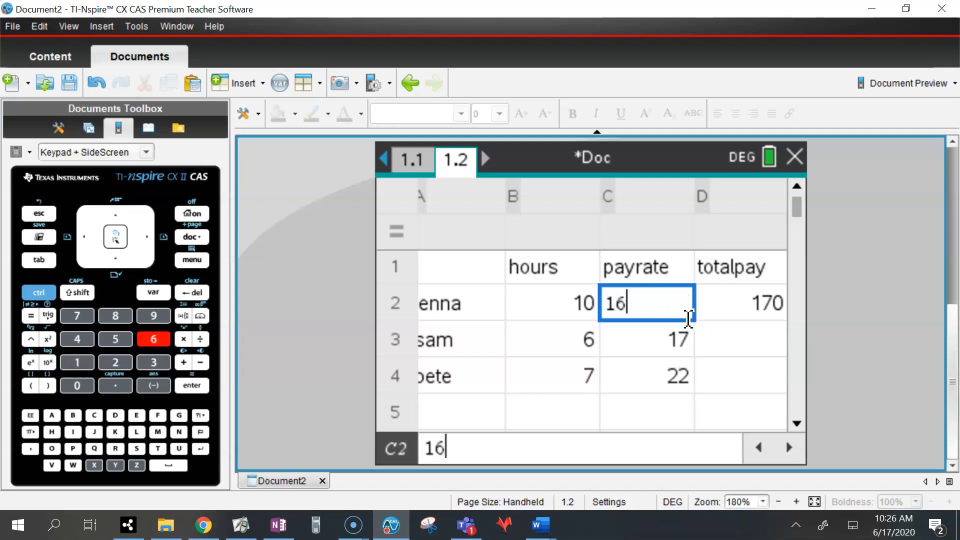
key("Return")
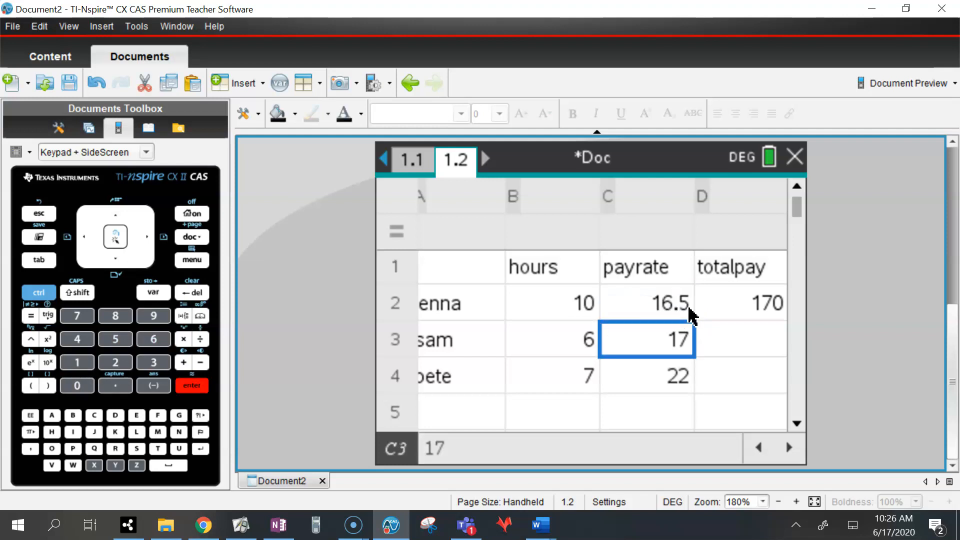
- Correct the total pay formula in D2 to =b2*c2 so it uses the pay rate from its own row
left_click(690, 309)
left_click(734, 309)
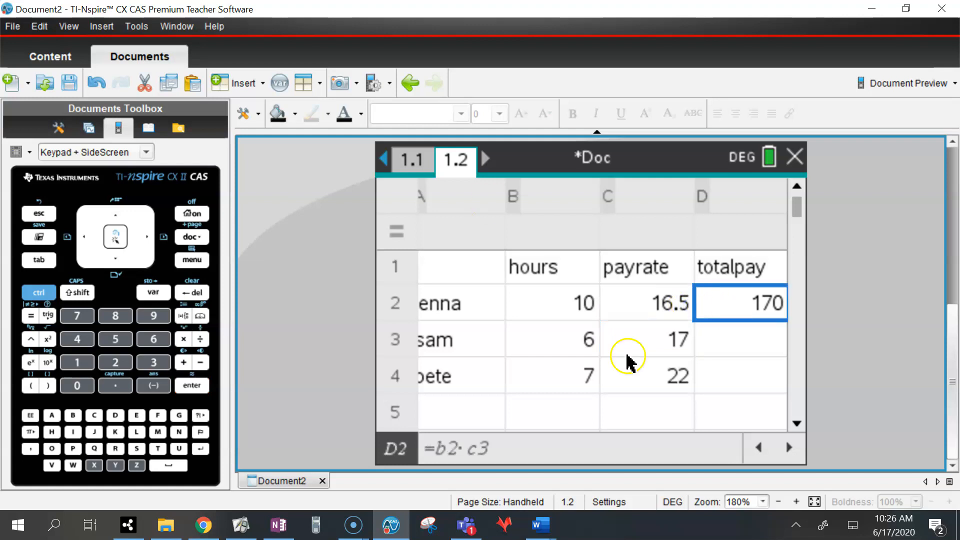
left_click(498, 457)
key("BackSpace")
type("2· c2")
key("Return")
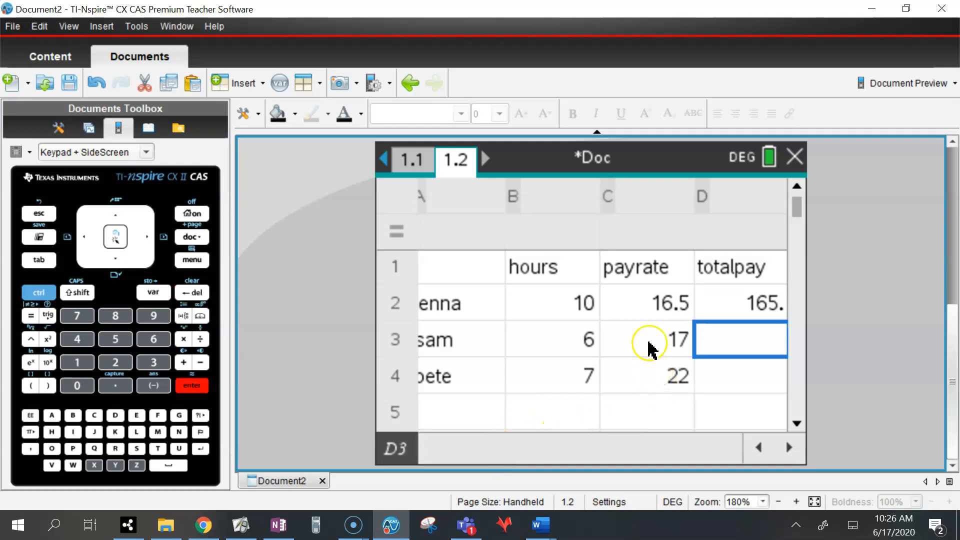
- Set the first employee's pay rate in C2 to 15 and hours in B2 to 11
left_click(651, 315)
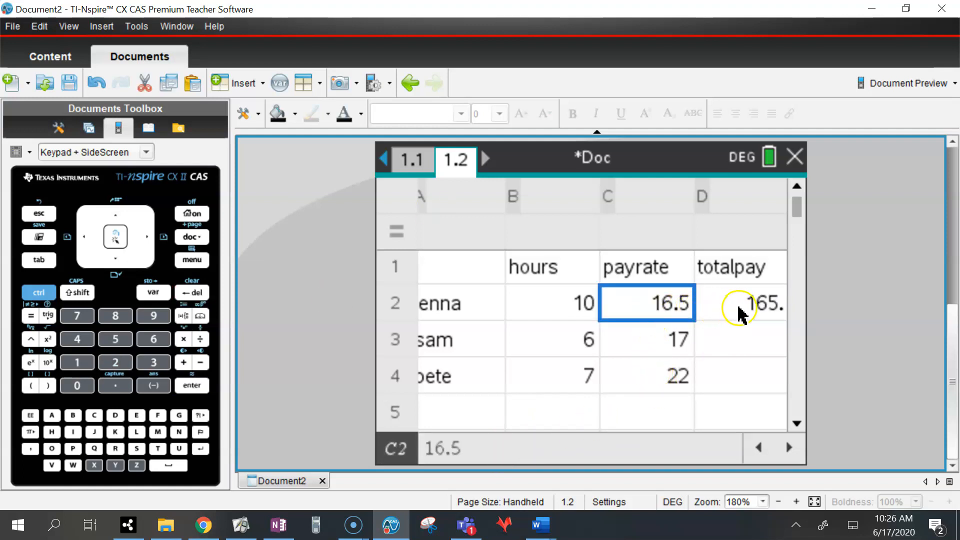
type("15")
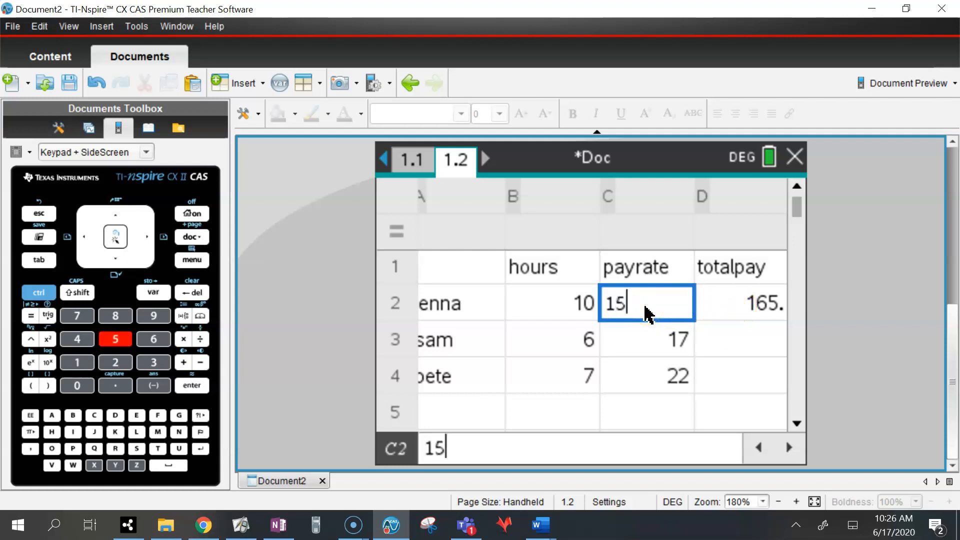
key("Return")
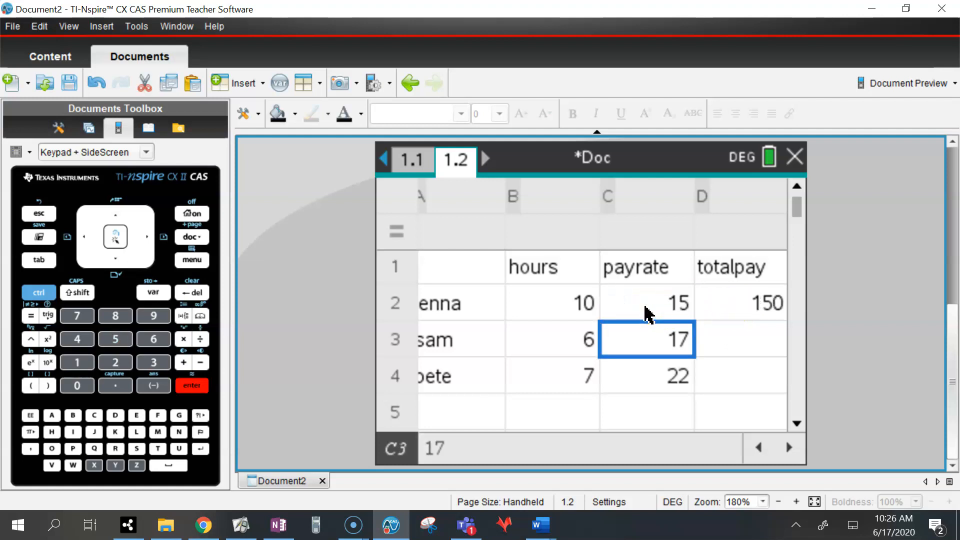
left_click(593, 314)
type("11")
key("Return")
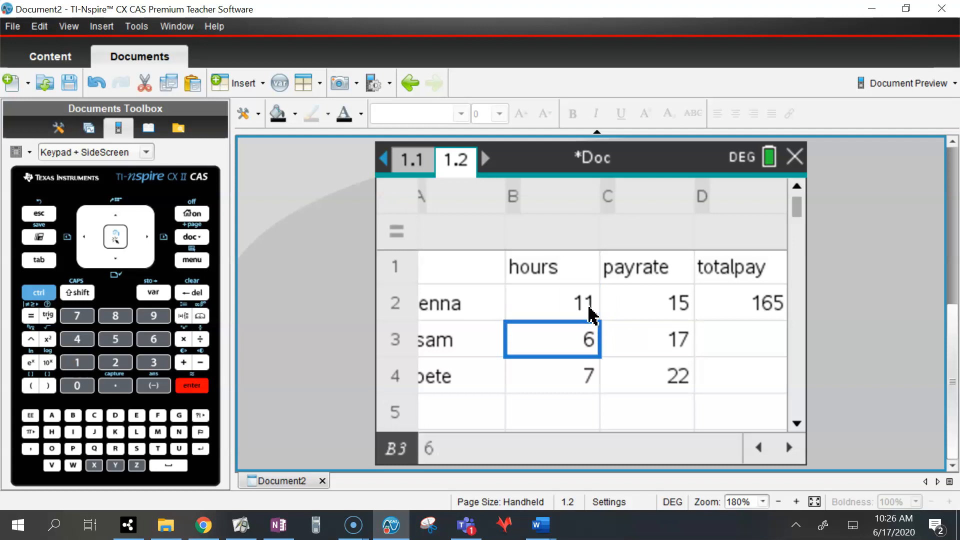
- Fill the total pay formula from D2 down to D4 and check the formulas in D3 and D4
left_click(730, 310)
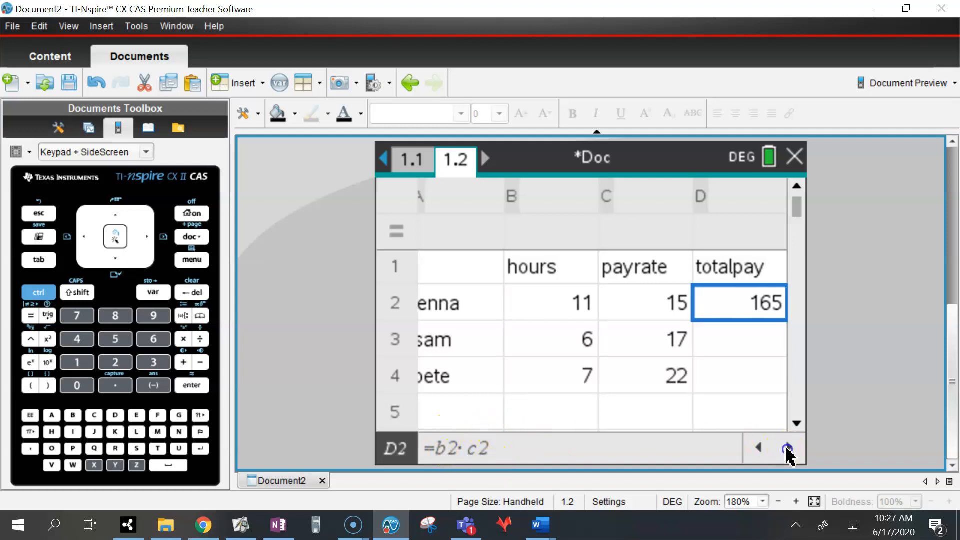
left_click(788, 449)
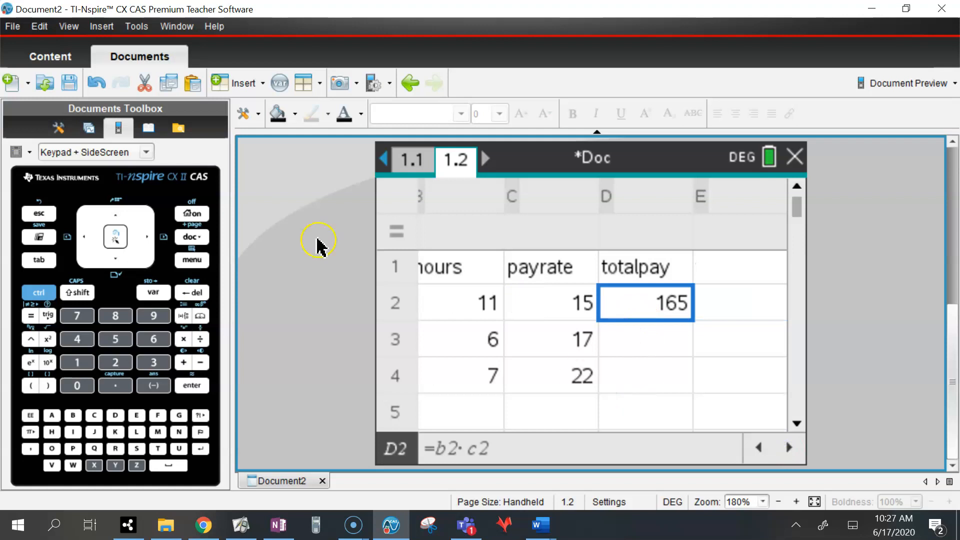
left_click(39, 293)
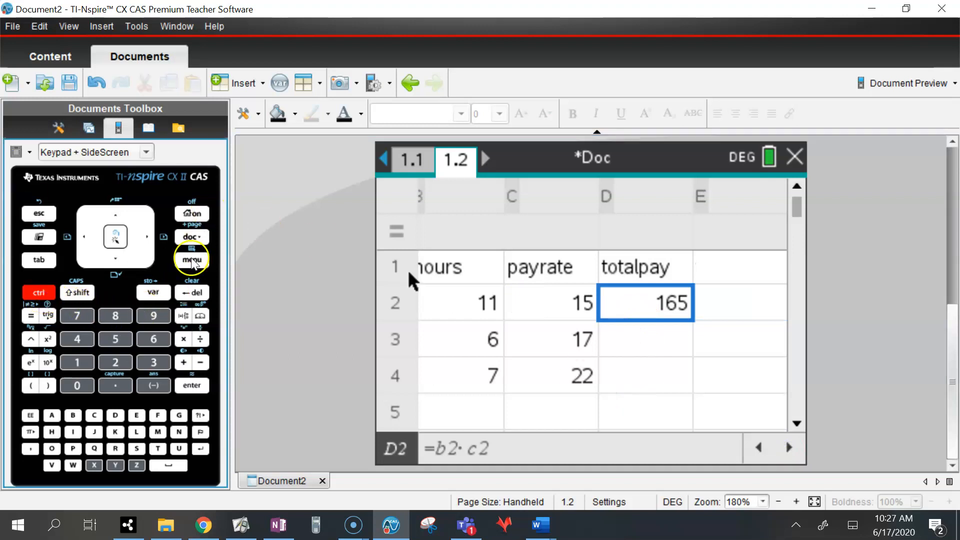
left_click(192, 260)
left_click(605, 303)
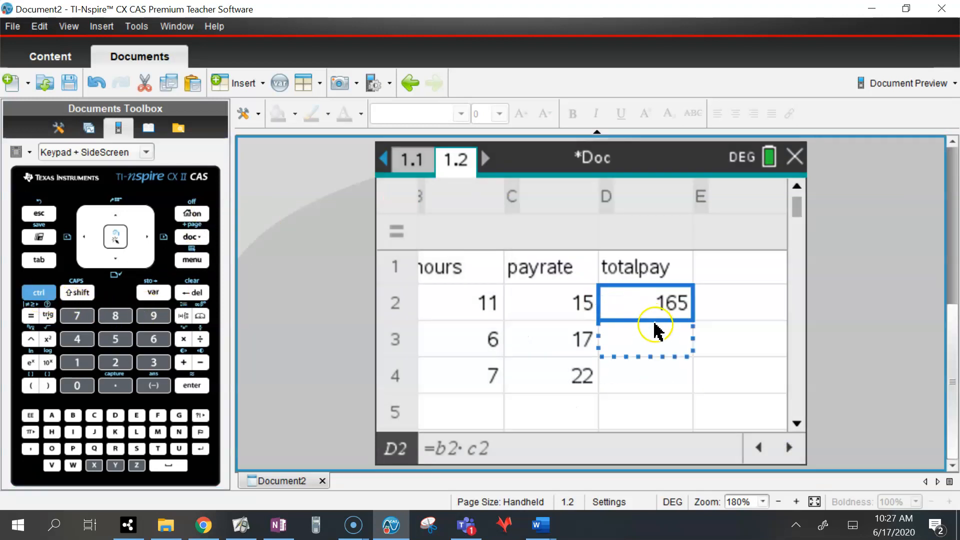
left_click(646, 381)
left_click(664, 345)
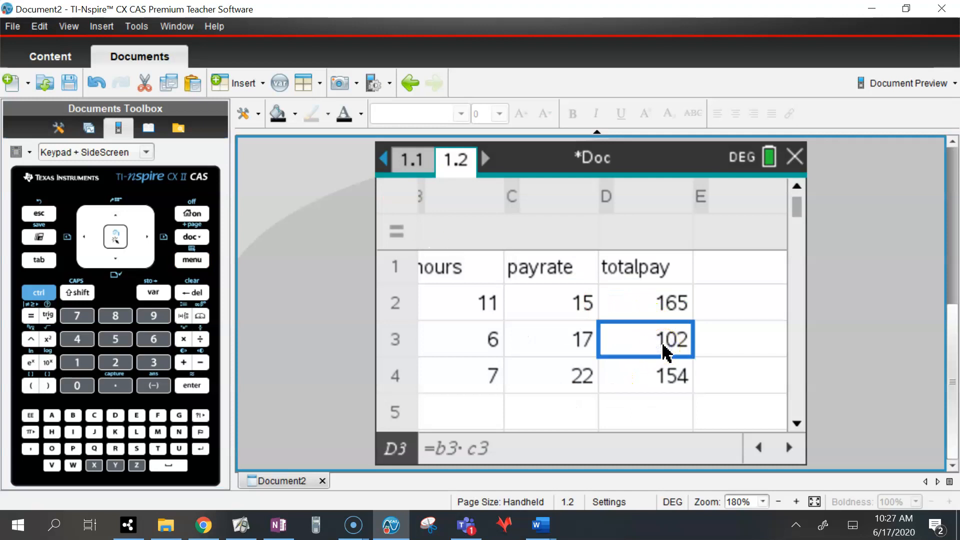
left_click(484, 352)
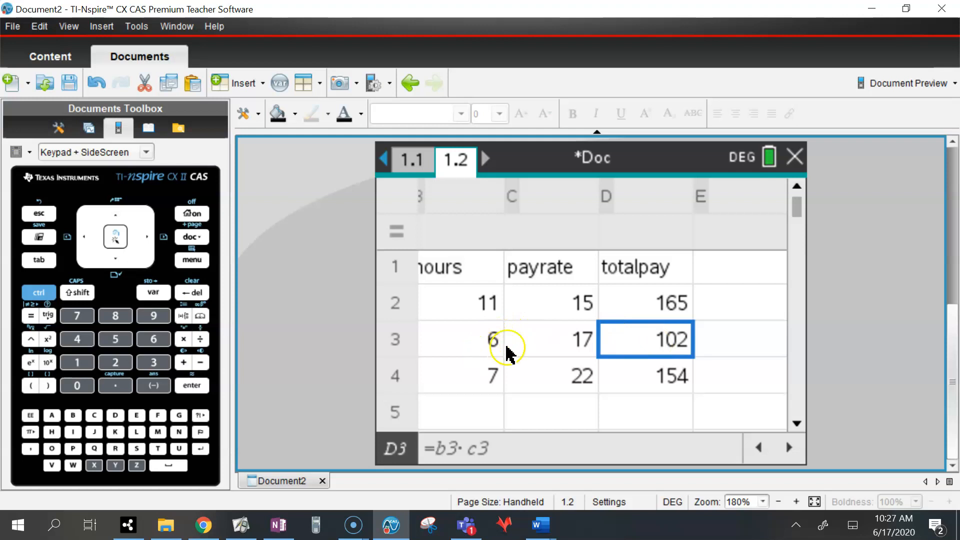
left_click(672, 382)
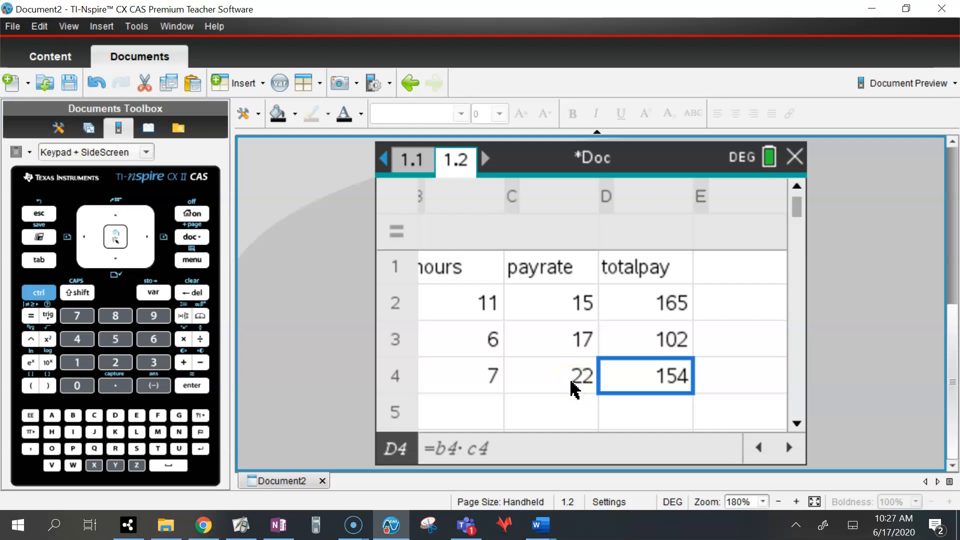
left_click(350, 533)
left_click(328, 457)
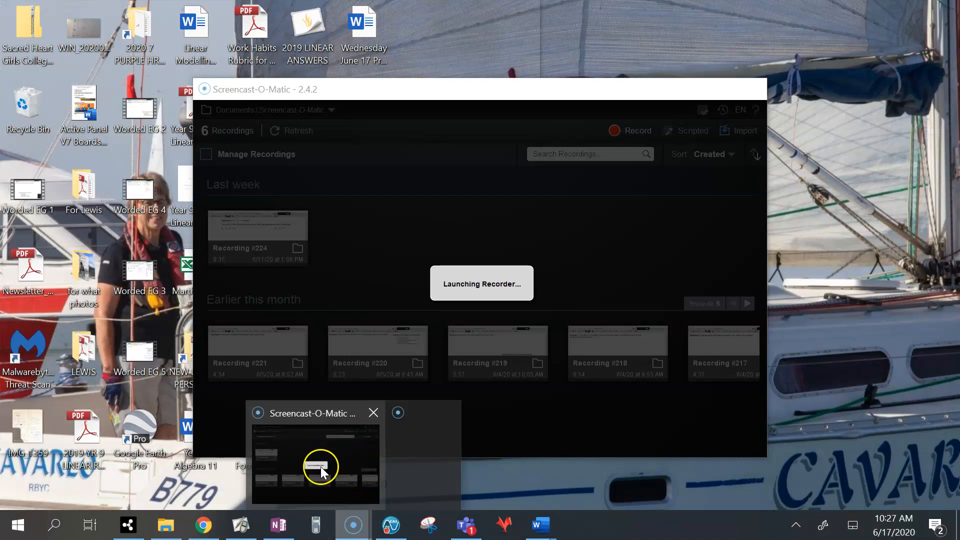